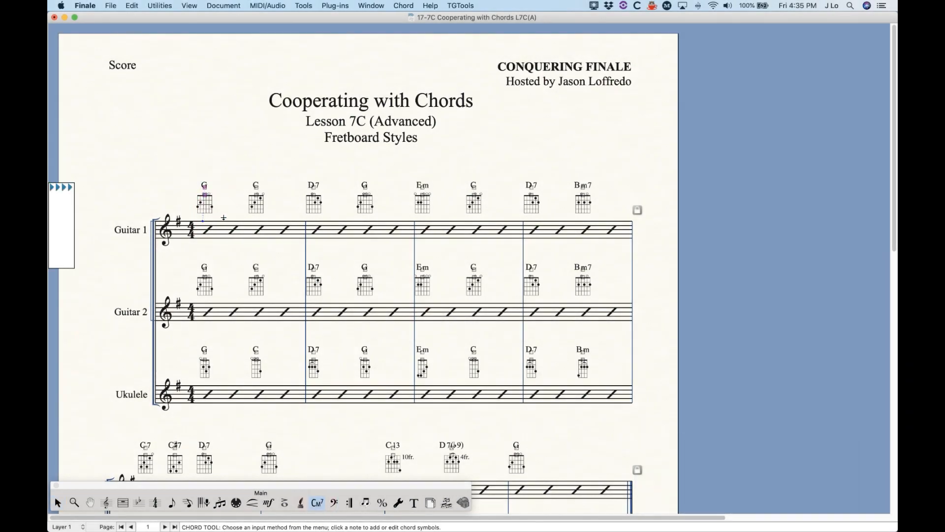
# Try a different fretboard style on the first G chord of Guitar 1 and undo the change
pyautogui.press('Return')
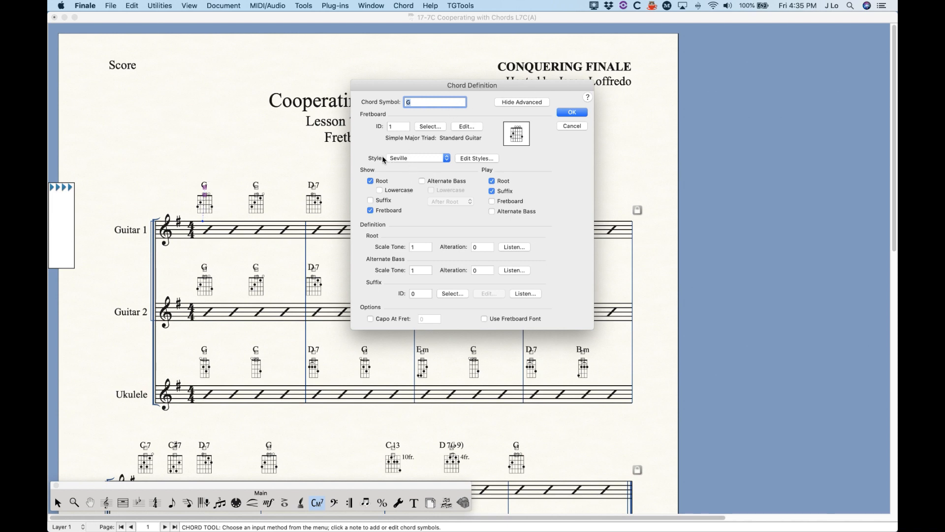
pyautogui.click(436, 157)
pyautogui.click(547, 129)
pyautogui.click(572, 113)
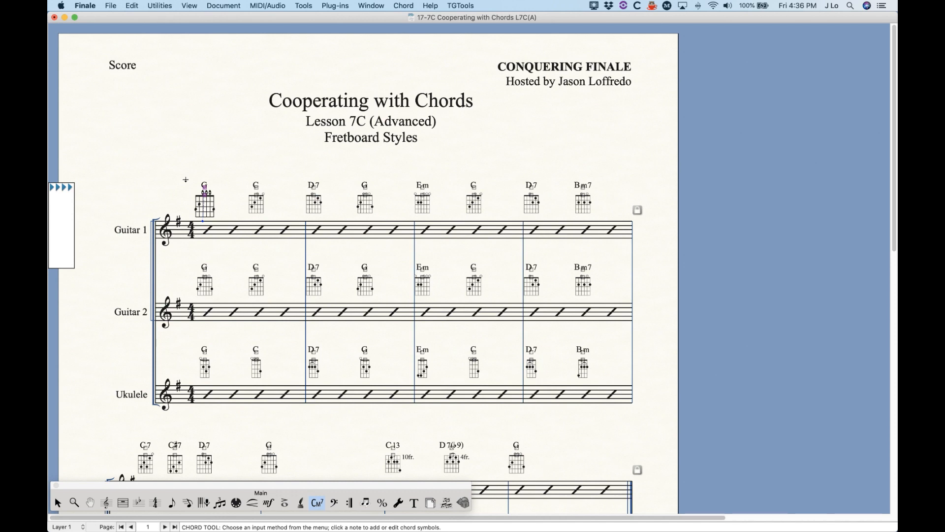
pyautogui.press('super+z')
pyautogui.press('Escape')
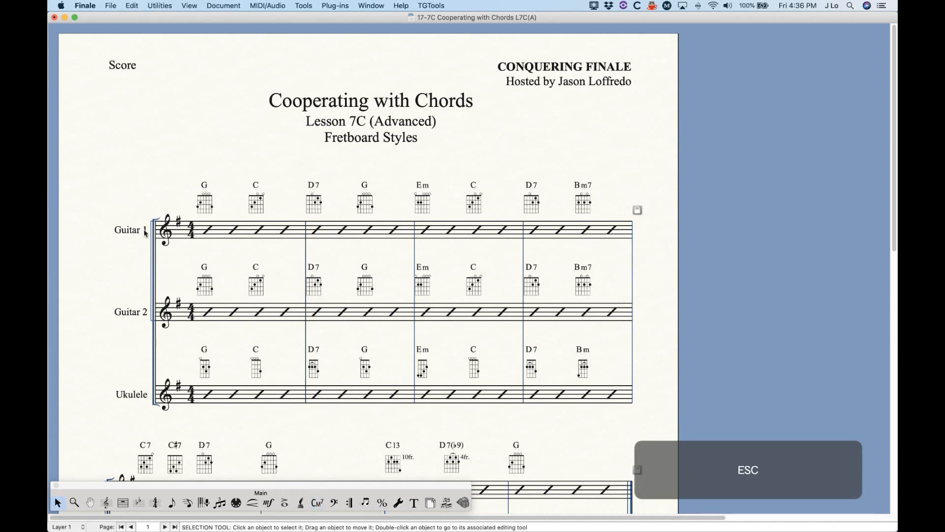
# Try a different fretboard style on all chords of the Guitar 1 staff at once, and undo the change
pyautogui.click(101, 233)
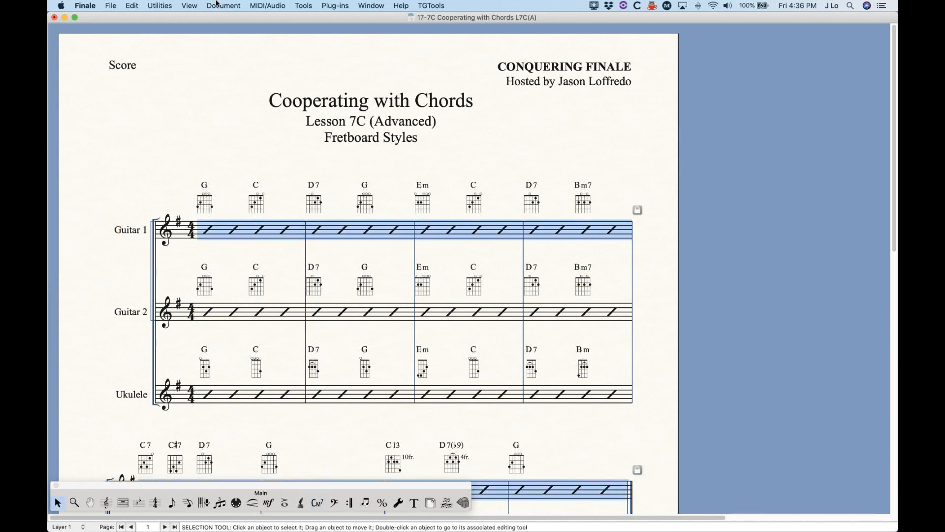
pyautogui.click(168, 4)
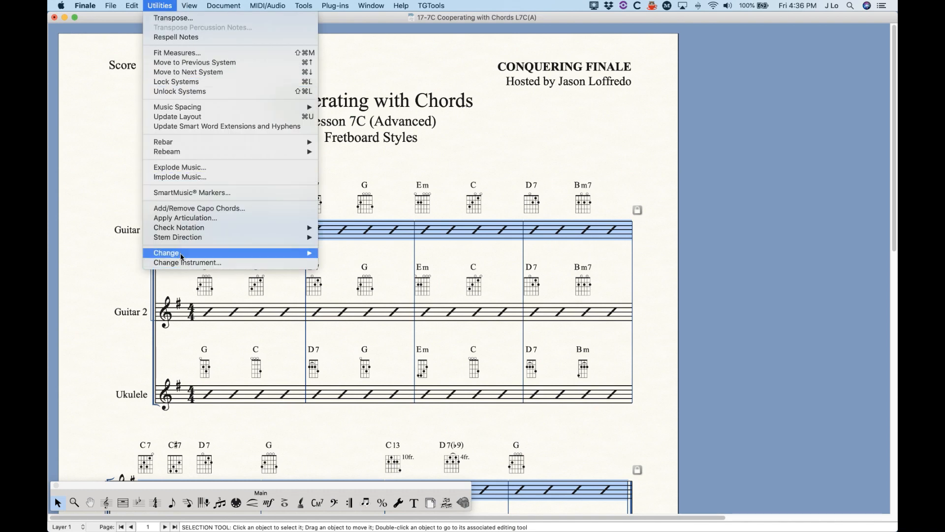
pyautogui.moveTo(183, 252)
pyautogui.click(340, 262)
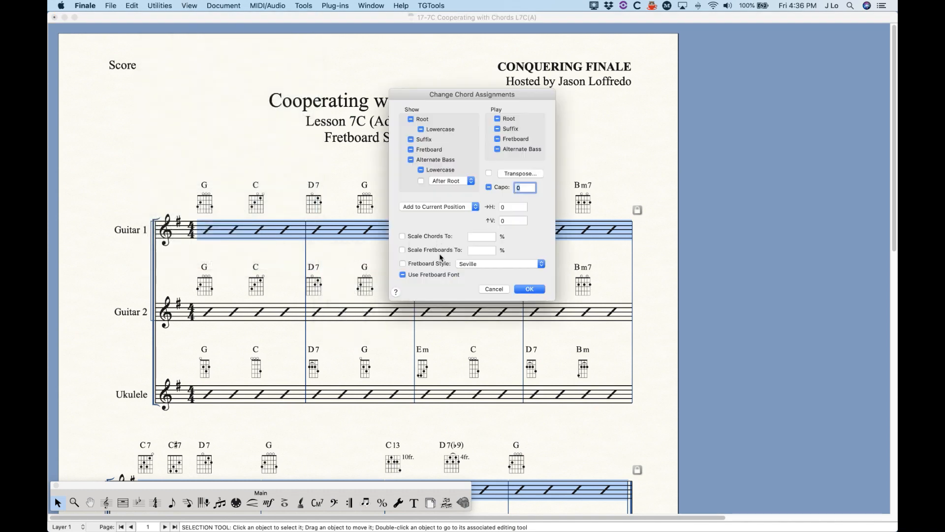
pyautogui.click(483, 262)
pyautogui.click(480, 247)
pyautogui.click(530, 289)
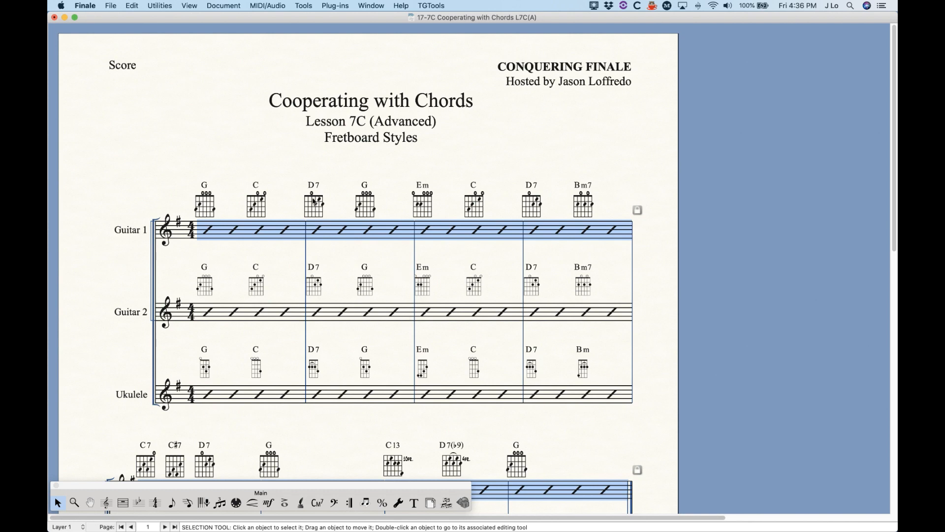
pyautogui.press('cmd+z')
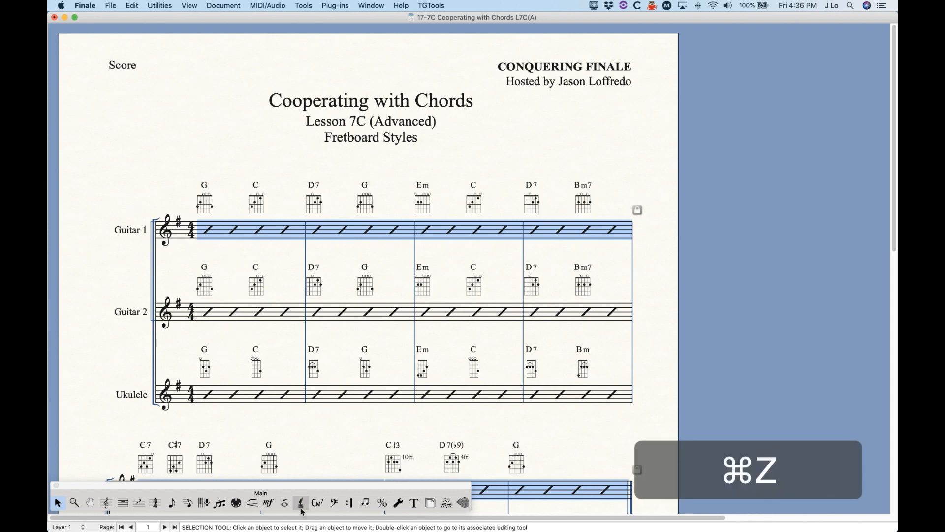
# Set the Jazz fretboard style as the default and apply it to the first G chord of Guitar 1
pyautogui.click(317, 502)
pyautogui.click(219, 216)
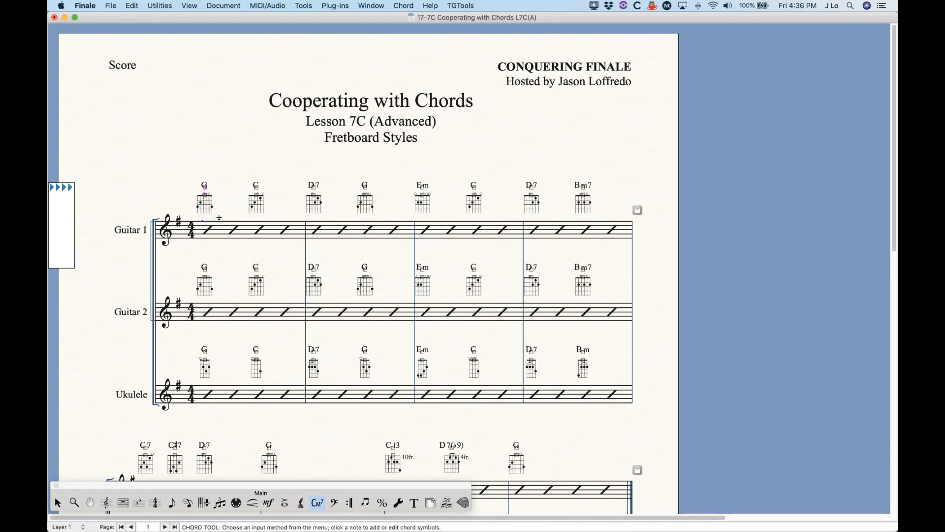
pyautogui.press('Return')
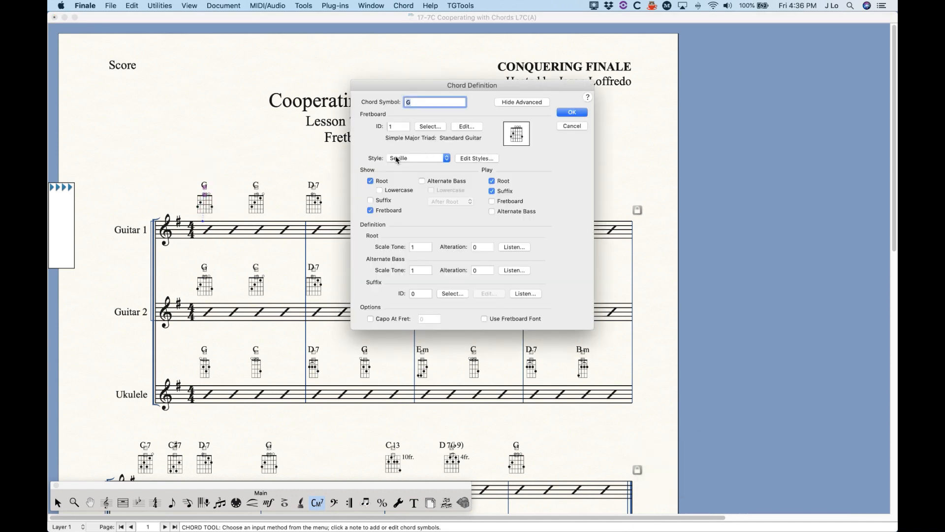
pyautogui.click(474, 157)
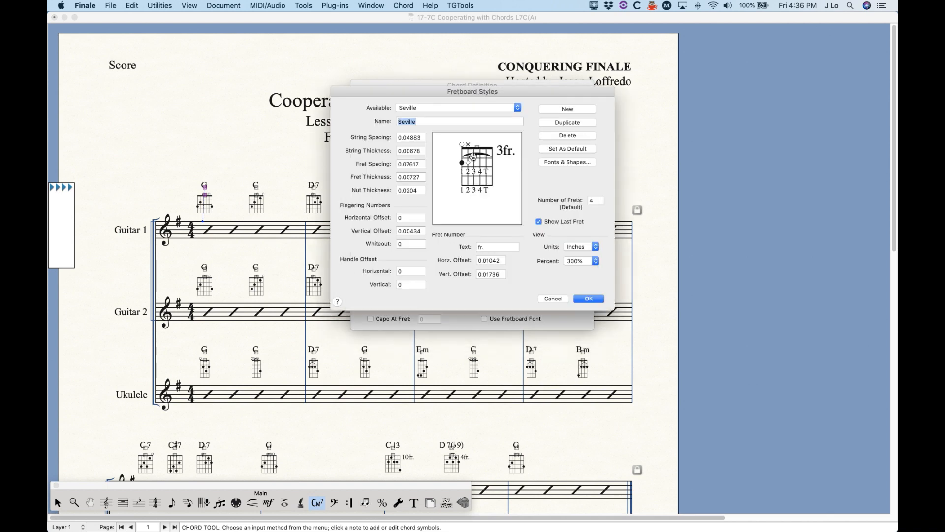
pyautogui.click(418, 107)
pyautogui.click(418, 84)
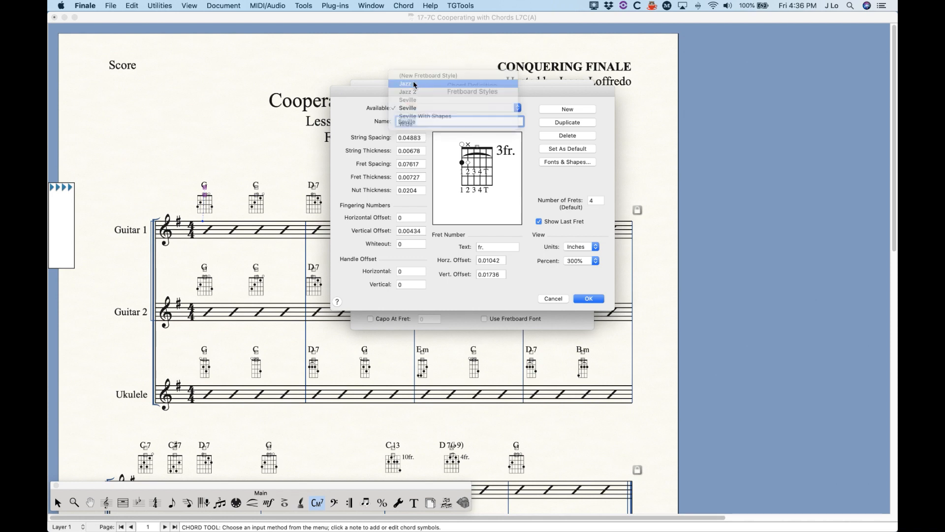
pyautogui.click(564, 149)
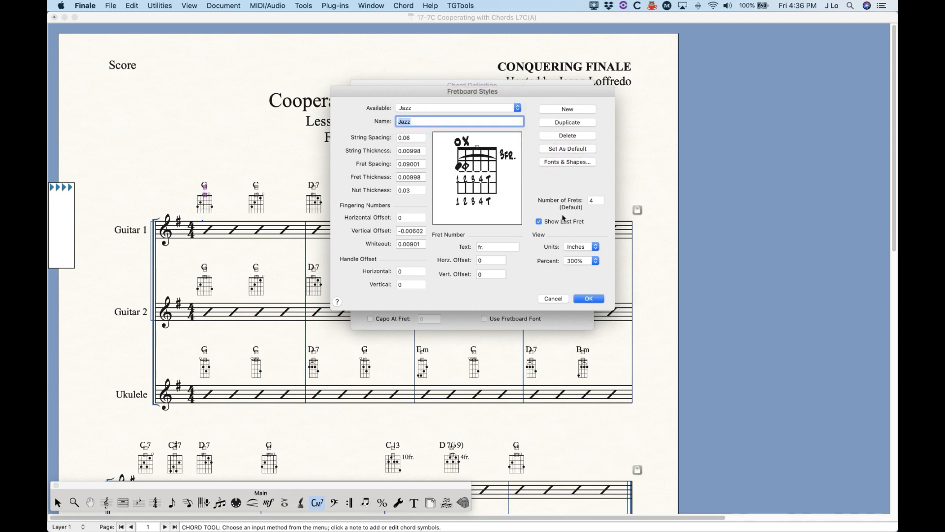
pyautogui.click(587, 299)
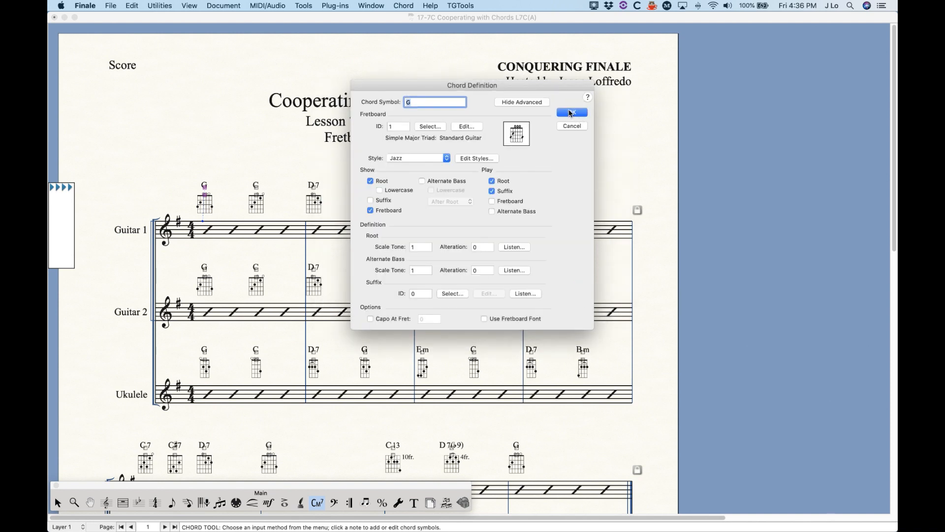
pyautogui.press('Return')
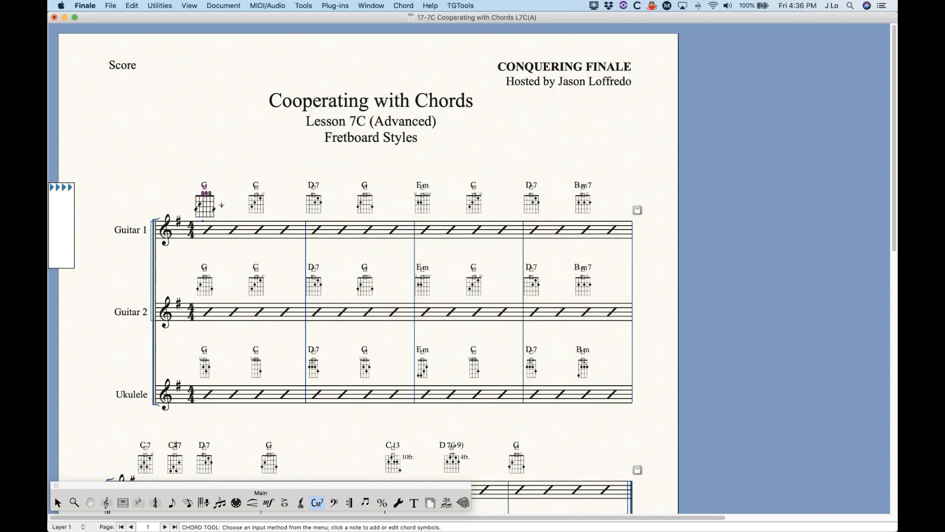
# Enter an F chord on beat 2 of the first Guitar 1 measure, and delete it again
pyautogui.click(240, 210)
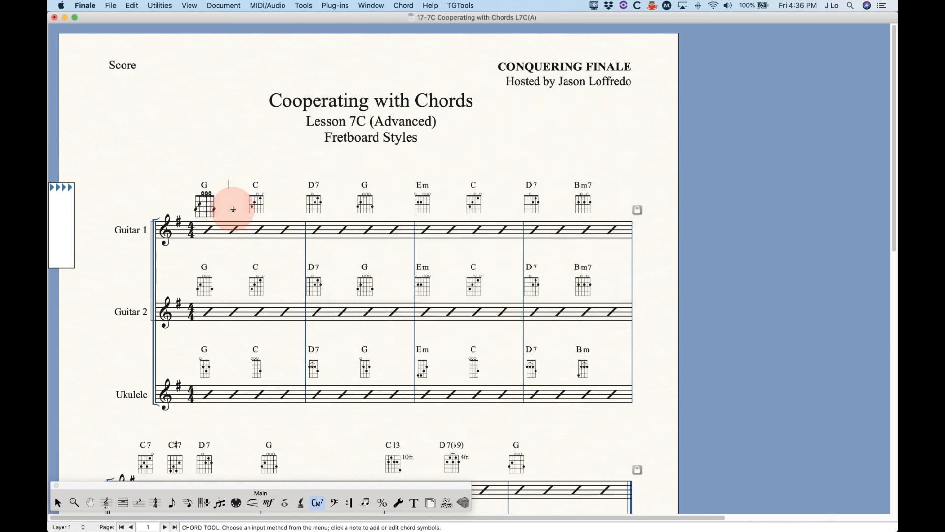
pyautogui.write('F')
pyautogui.press('space')
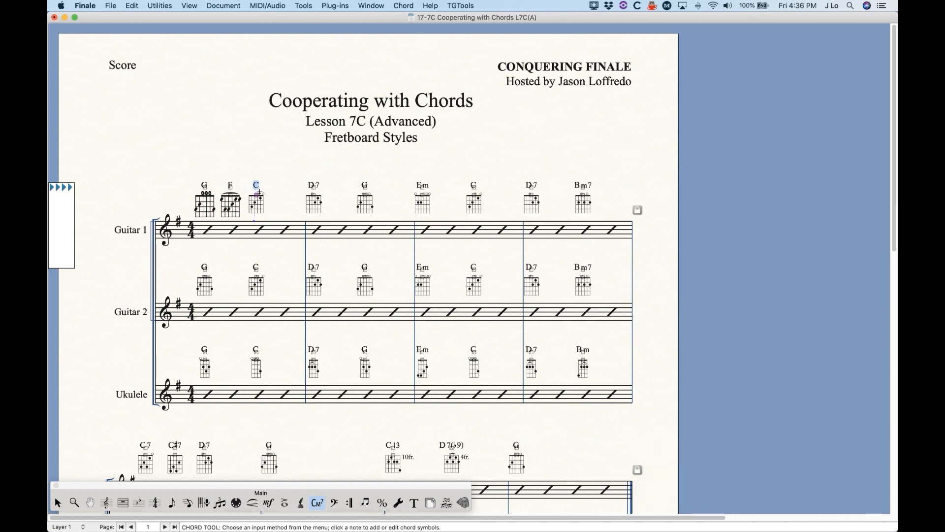
pyautogui.click(228, 202)
pyautogui.press('BackSpace')
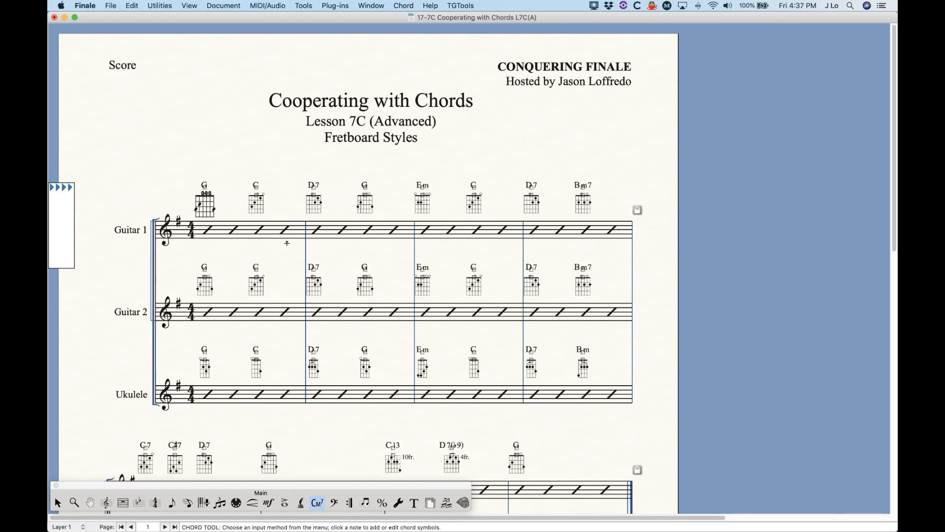
# Undo the recent chord edits back to before the Jazz style was applied to the first G chord
pyautogui.press('super+z')
pyautogui.press('super+z')
pyautogui.press('super+z')
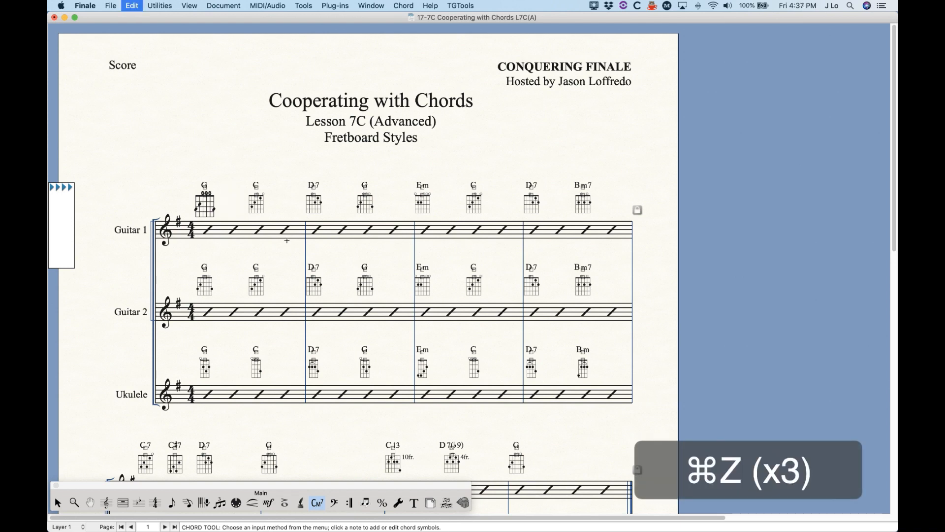
pyautogui.press('super+z')
# Open the fretboard styles editor from the first Guitar 1 chord's definition and review the available styles
pyautogui.click(205, 204)
pyautogui.press('Return')
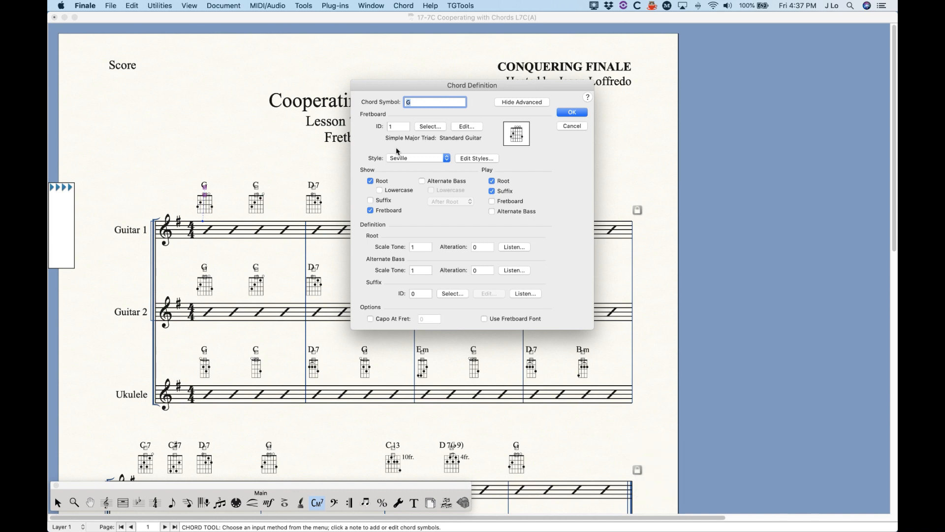
pyautogui.click(476, 158)
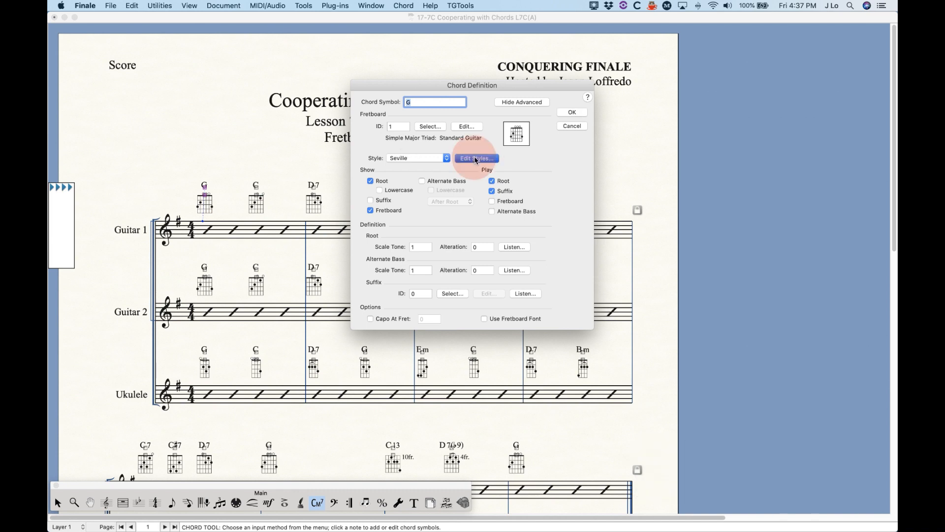
pyautogui.moveTo(451, 94); pyautogui.dragTo(422, 103)
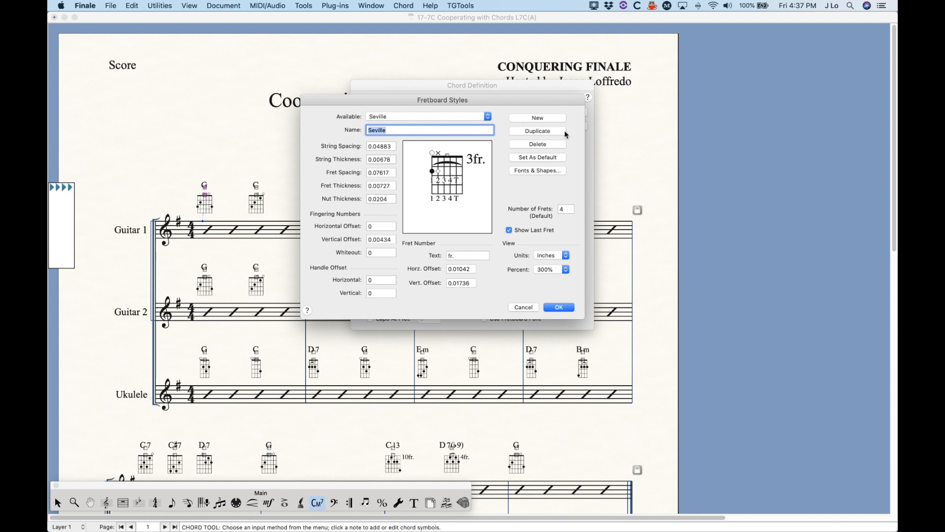
pyautogui.click(435, 119)
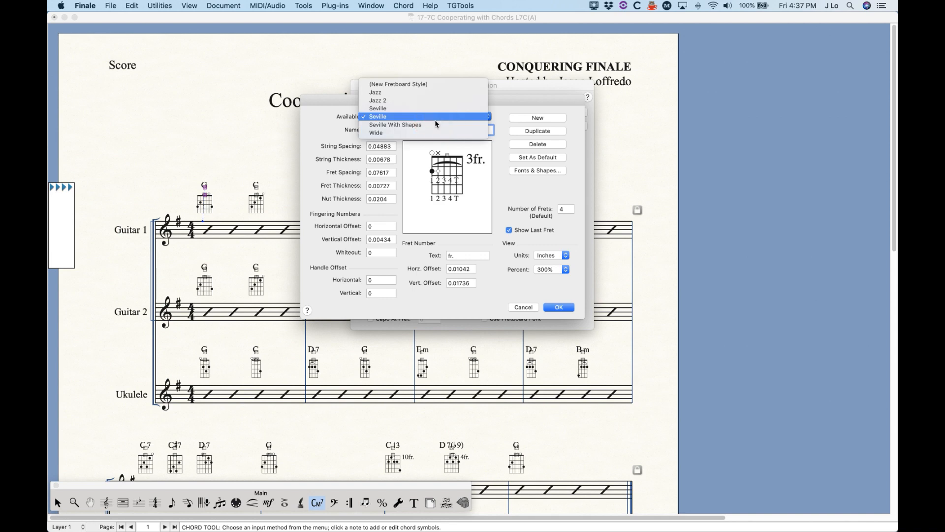
pyautogui.click(433, 119)
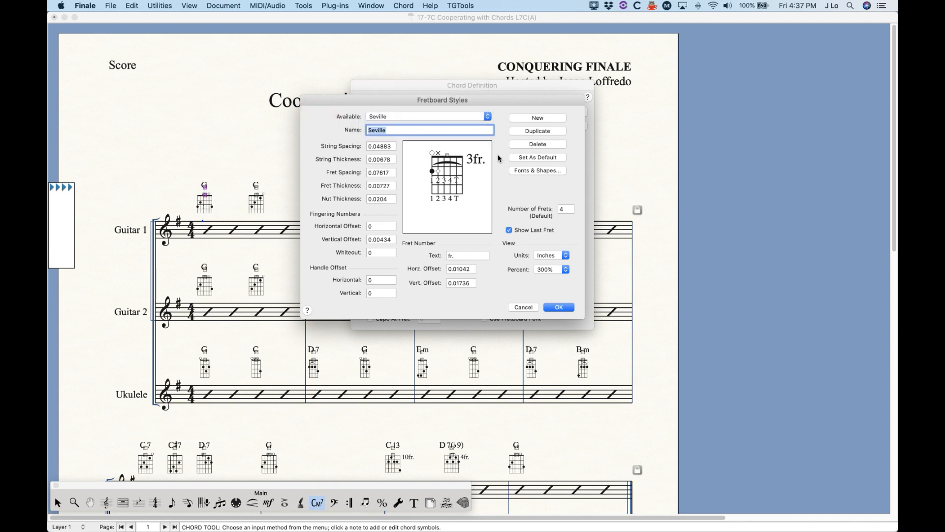
pyautogui.click(418, 120)
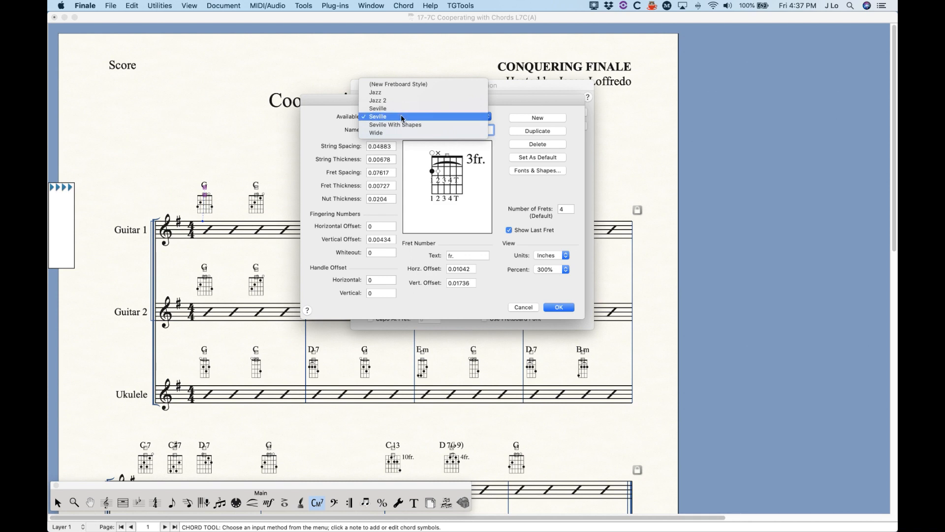
pyautogui.click(401, 116)
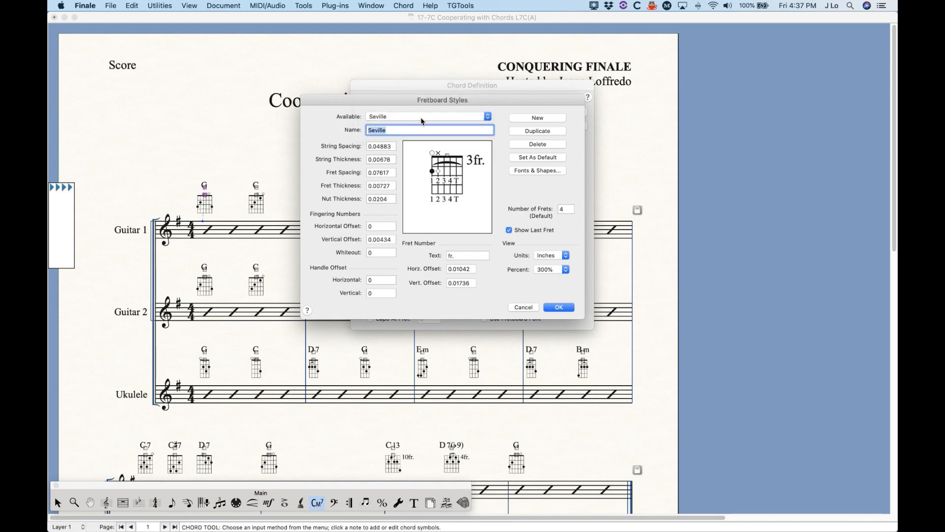
# Examine the font and shape settings of the two Seville fretboard styles
pyautogui.click(538, 170)
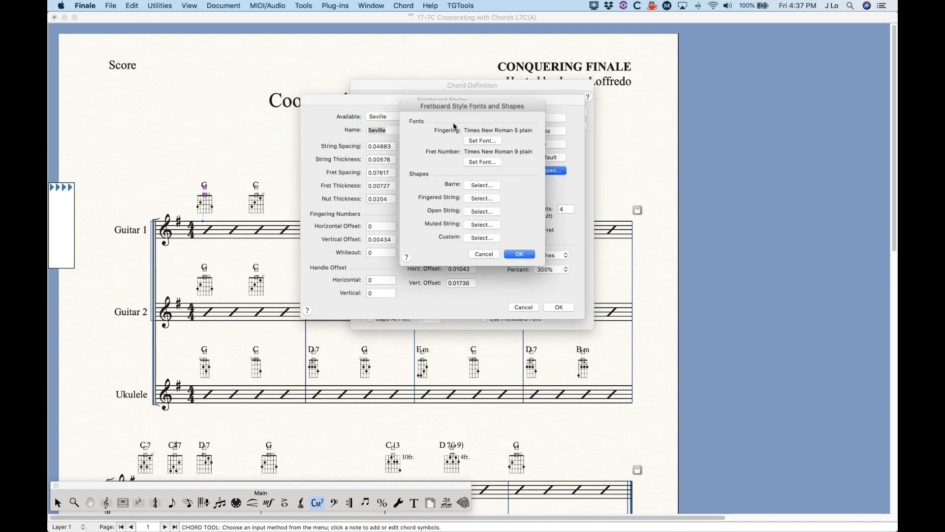
pyautogui.click(520, 254)
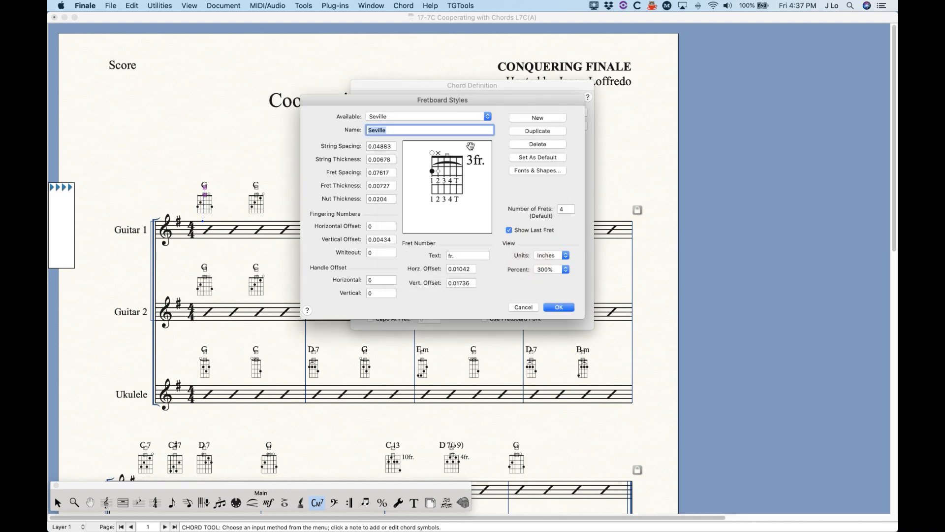
pyautogui.click(402, 116)
pyautogui.click(402, 123)
pyautogui.click(534, 171)
pyautogui.click(526, 255)
# Display the Seville With Shapes fretboard style and examine its font and shape settings
pyautogui.click(437, 118)
pyautogui.click(438, 116)
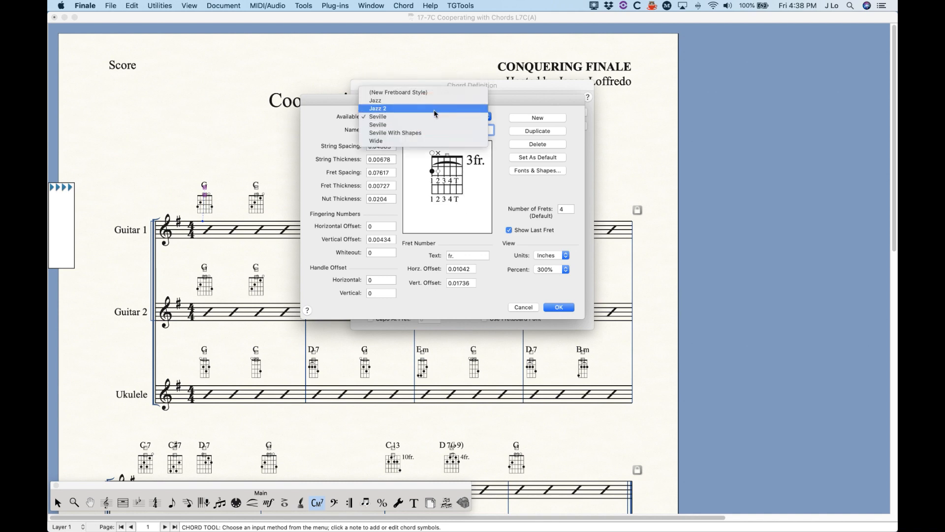
pyautogui.click(433, 135)
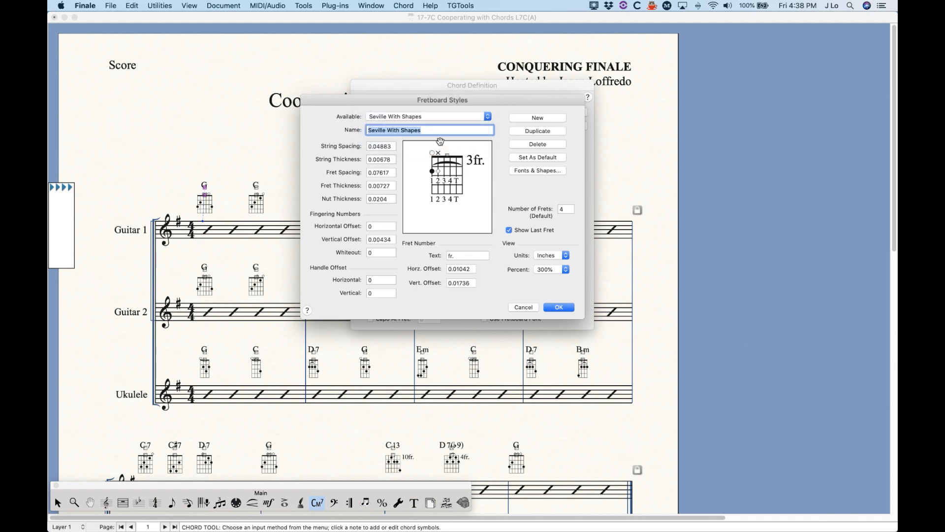
pyautogui.click(526, 171)
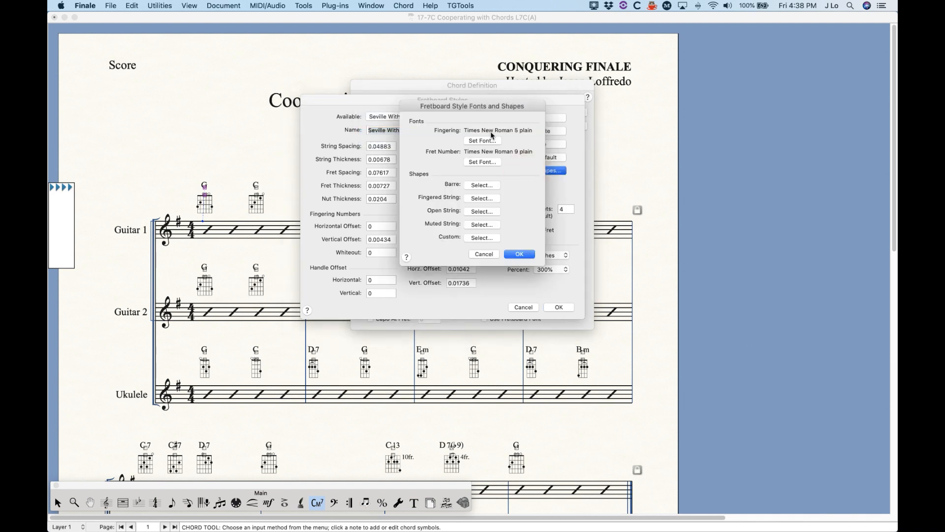
pyautogui.click(484, 255)
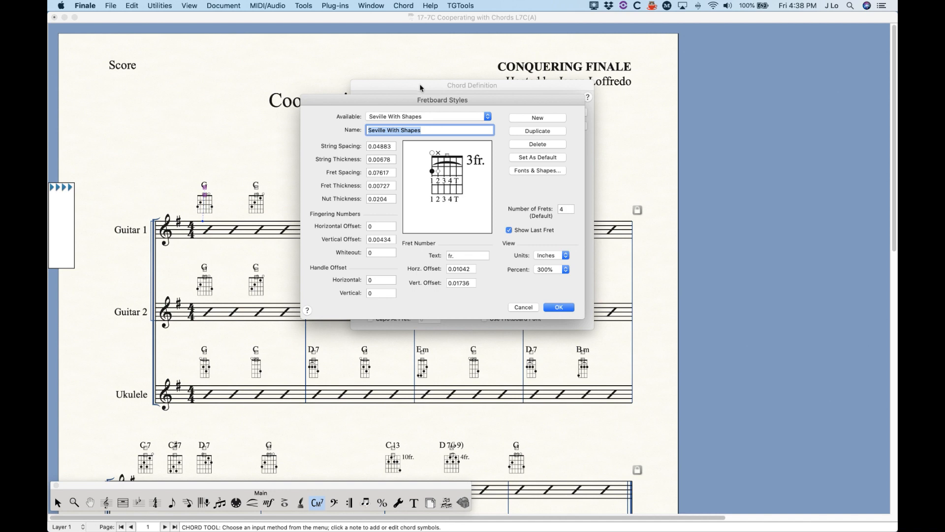
# Display the Wide fretboard style for comparison, followed by the Jazz 2 style
pyautogui.click(427, 117)
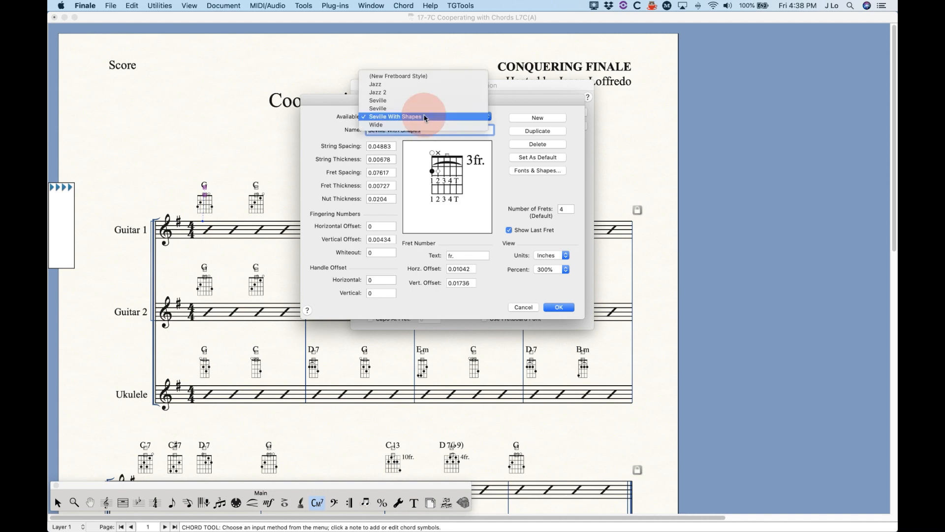
pyautogui.click(421, 125)
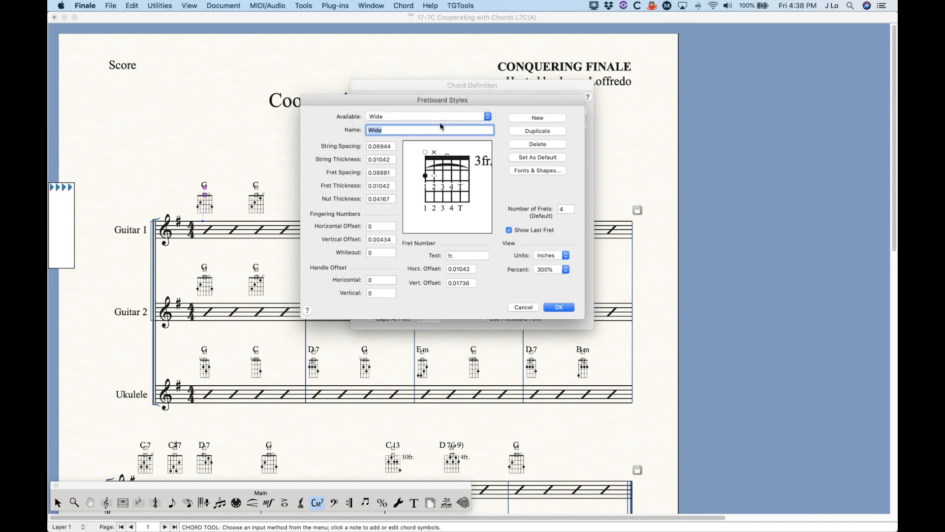
pyautogui.click(436, 117)
pyautogui.click(422, 84)
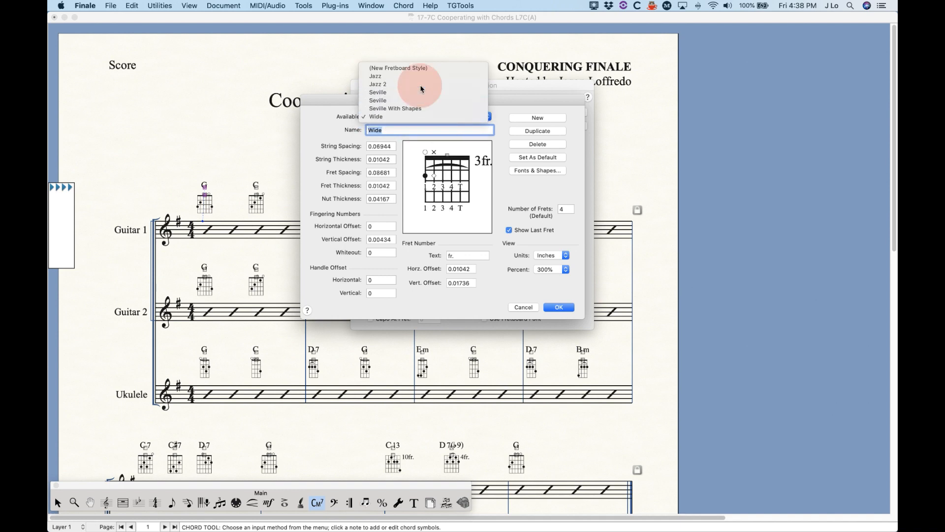
# Display the Jazz fretboard style and look through the list of available styles again
pyautogui.click(418, 112)
pyautogui.click(398, 108)
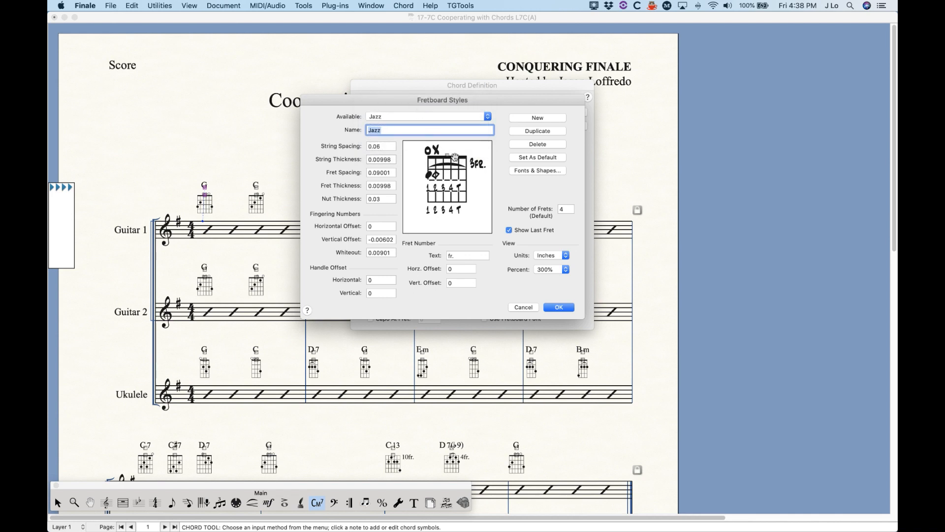
pyautogui.click(397, 117)
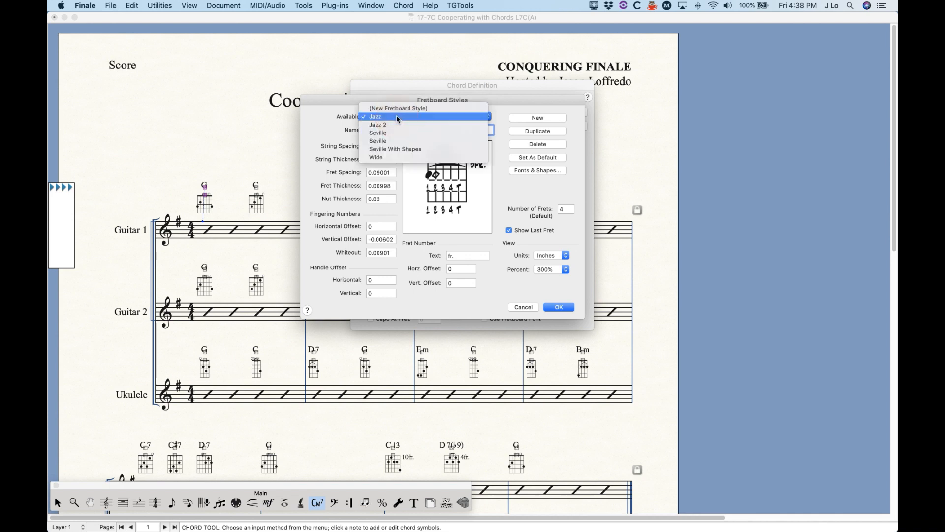
pyautogui.click(380, 133)
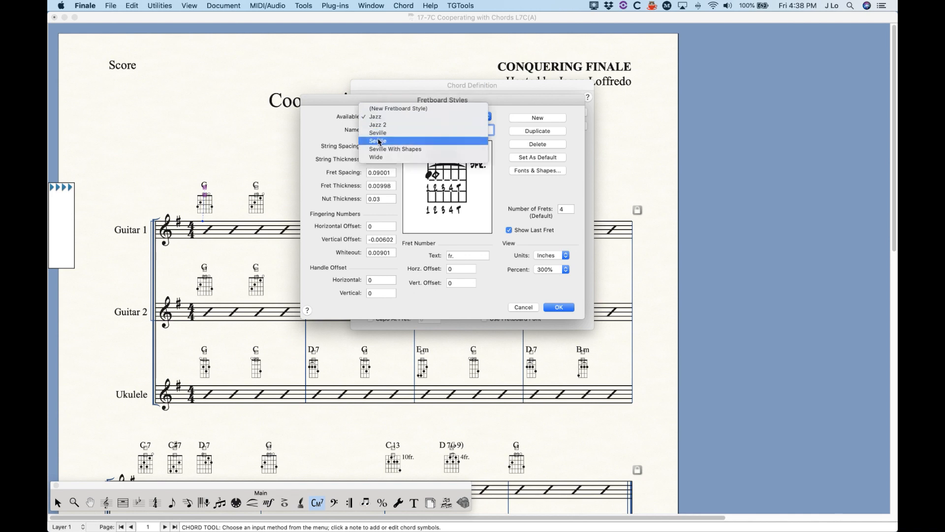
# Create a fretboard style named New Fretboard Style, without parentheses, and check its font and shape settings without changing them
pyautogui.click(538, 118)
pyautogui.click(442, 131)
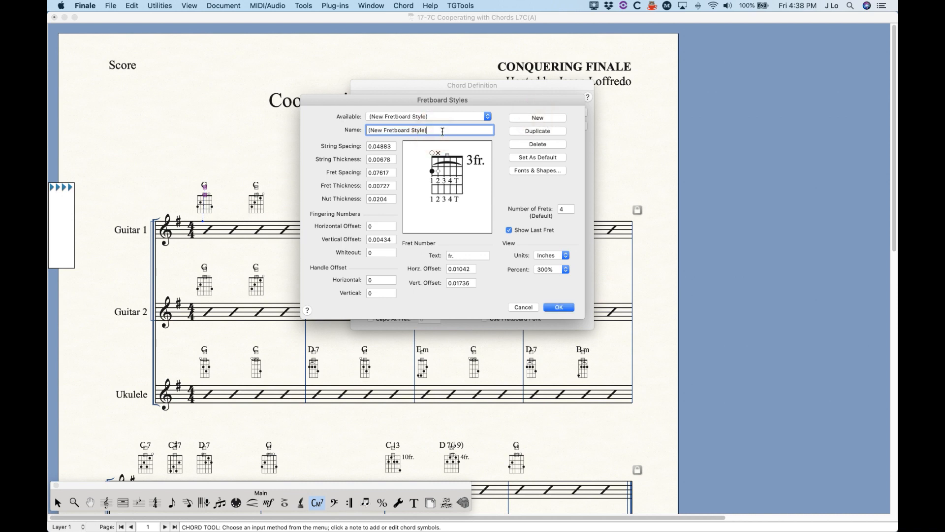
pyautogui.press('BackSpace')
pyautogui.press('Up')
pyautogui.press('Right')
pyautogui.press('BackSpace')
pyautogui.click(543, 170)
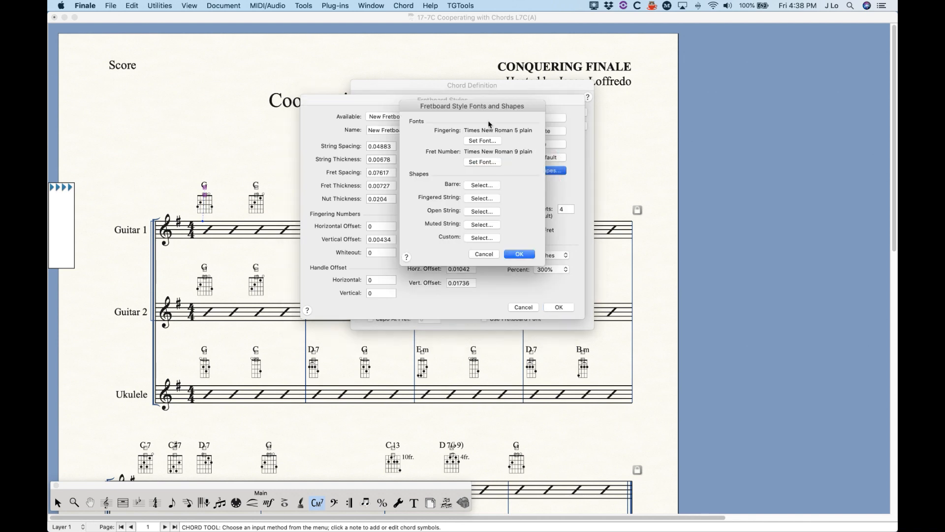
pyautogui.click(484, 254)
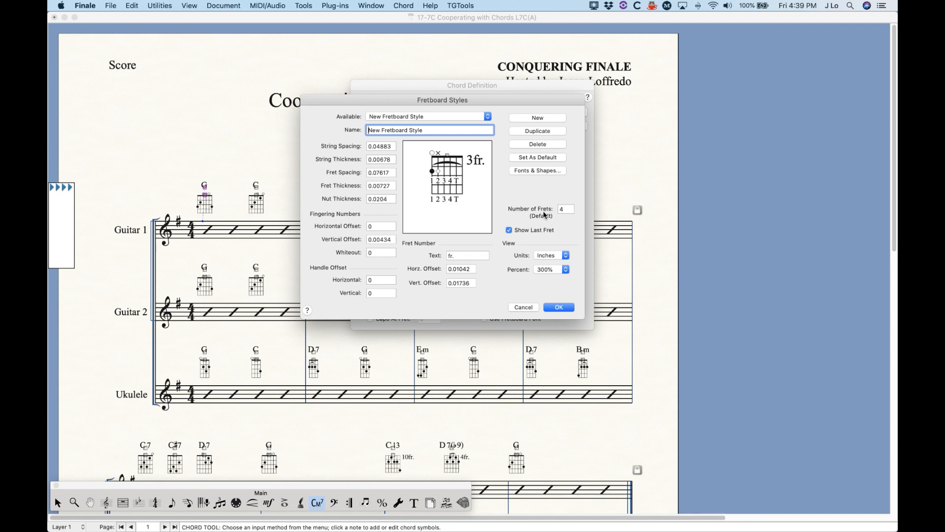
# Set the new style's default number of frets to 5 and accept the chord definition
pyautogui.click(568, 209)
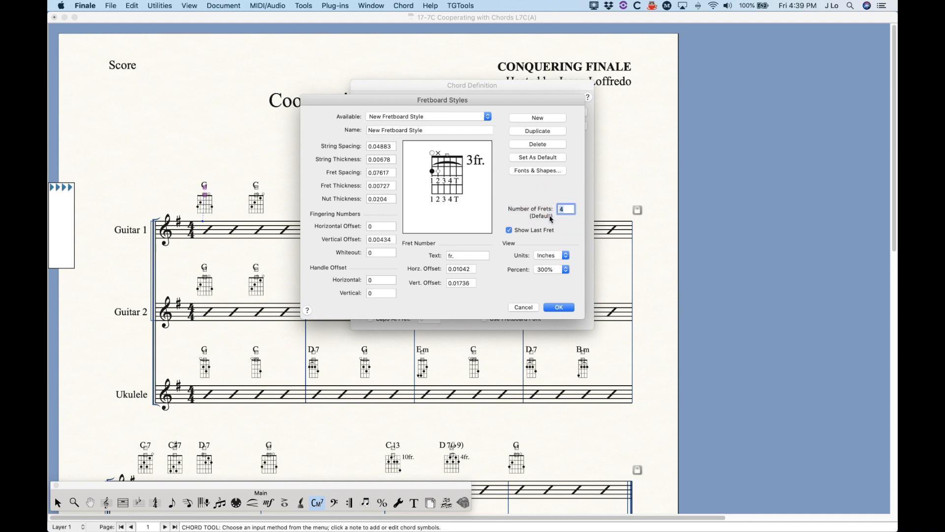
pyautogui.write('5')
pyautogui.click(559, 307)
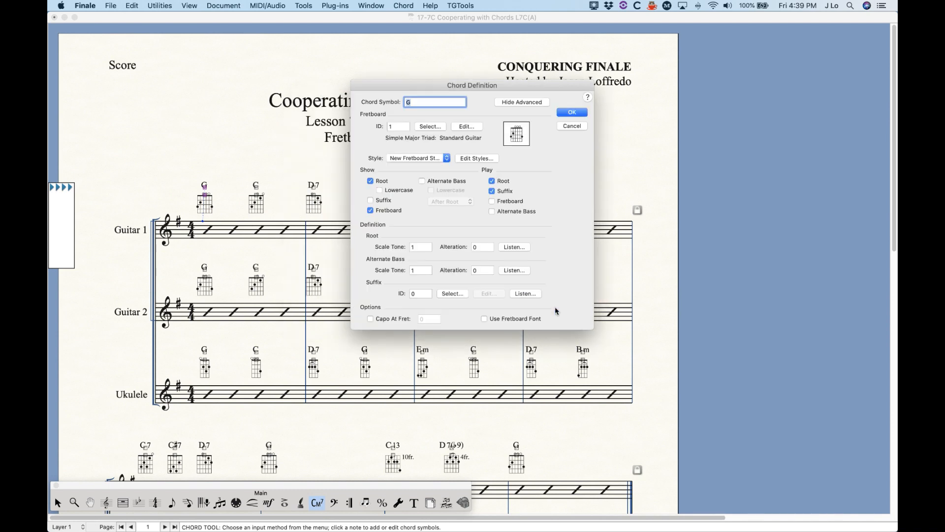
pyautogui.click(573, 113)
# Reopen the definition of the first Guitar 1 G chord and check its style and fretboard preview
pyautogui.moveTo(190, 169); pyautogui.dragTo(226, 219)
pyautogui.press('Return')
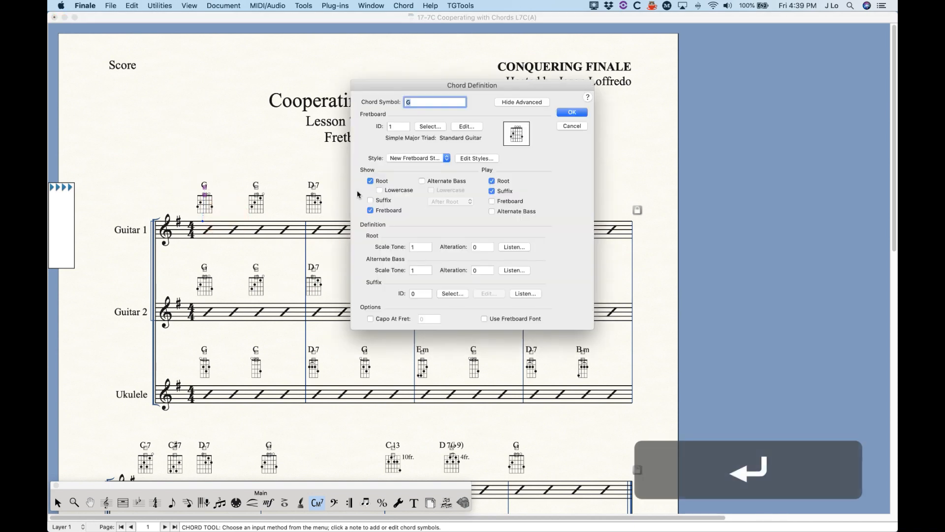
pyautogui.click(441, 158)
pyautogui.click(433, 158)
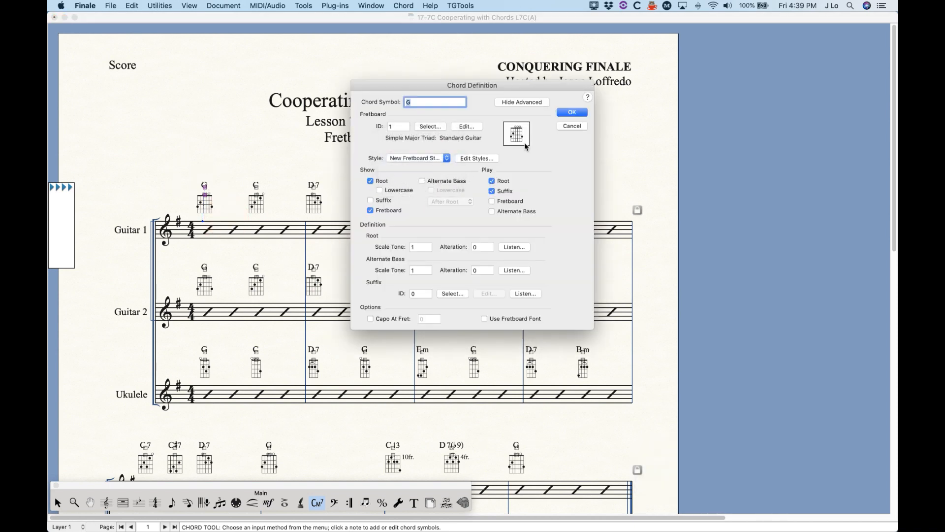
pyautogui.click(570, 113)
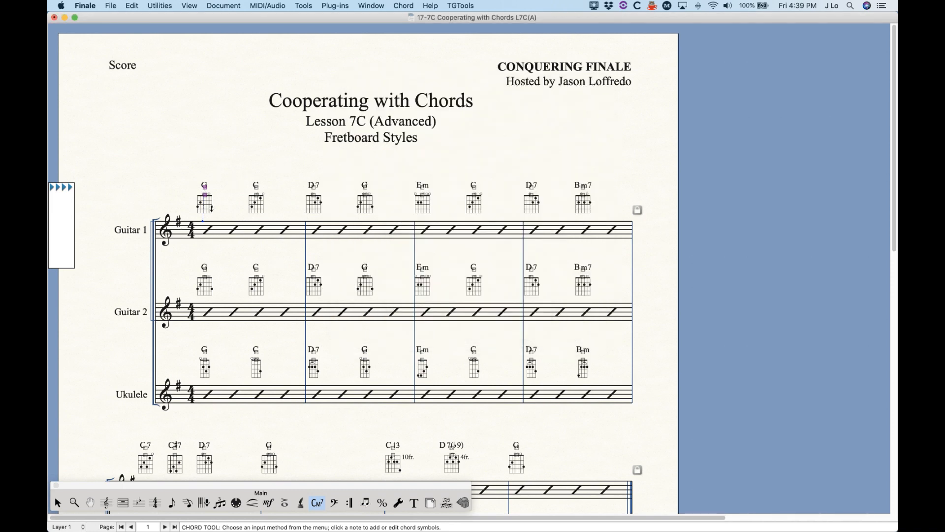
# Examine the settings of New Fretboard Style from the same G chord's definition
pyautogui.press('Return')
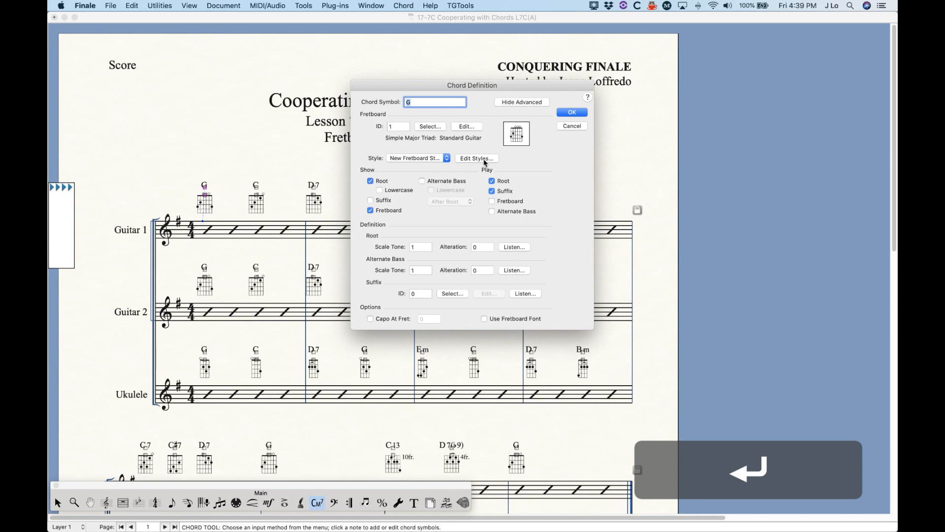
pyautogui.click(484, 159)
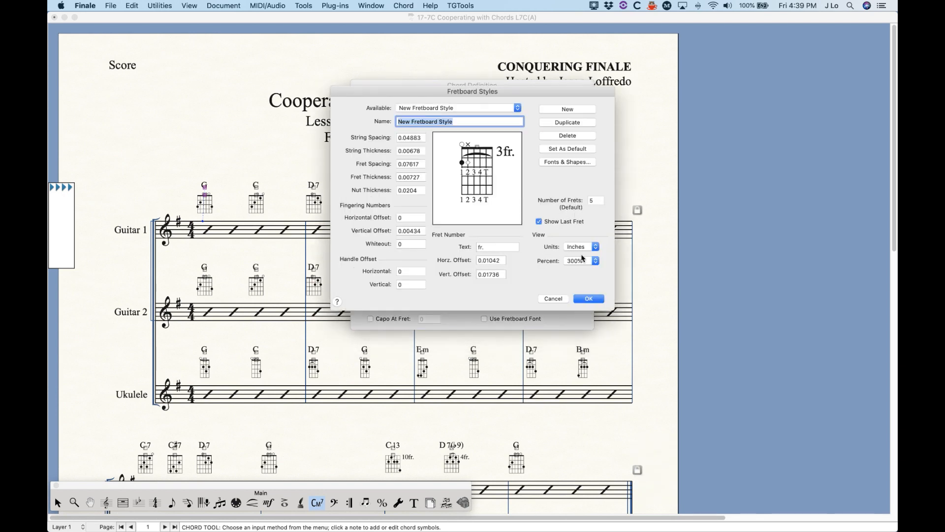
pyautogui.click(585, 299)
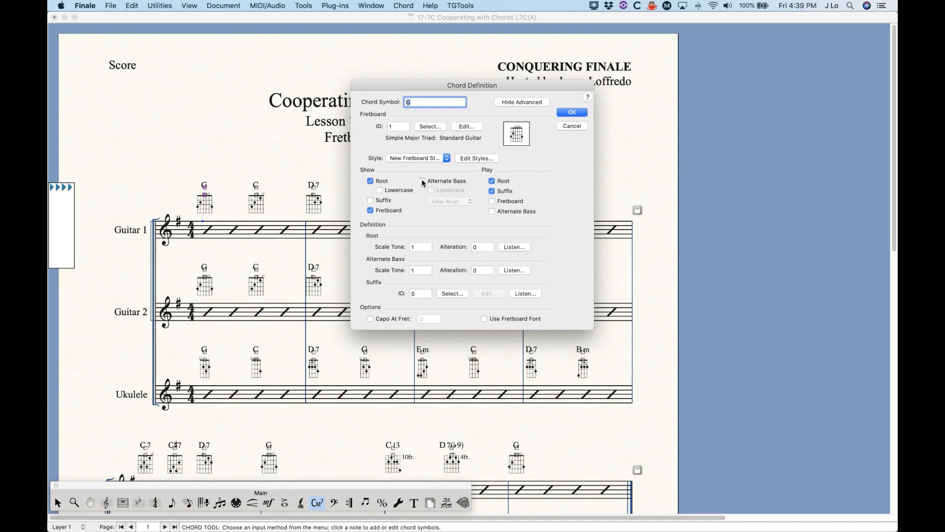
pyautogui.click(476, 158)
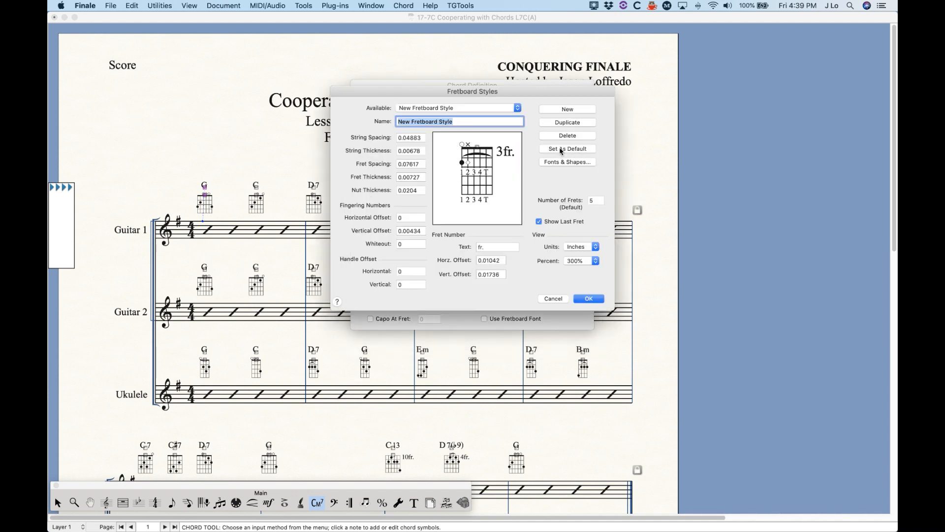
pyautogui.click(588, 299)
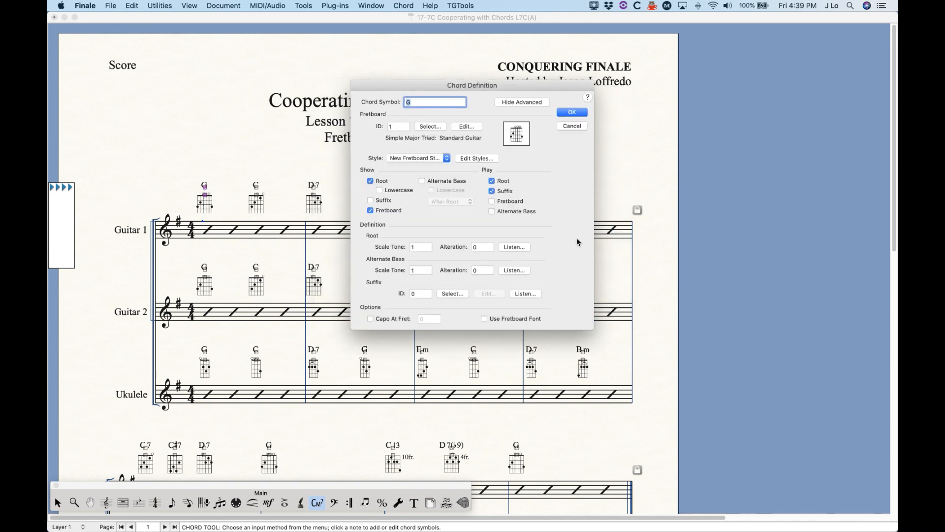
# Try a new blank fretboard for the G chord with 4, 6 and 5 frets, and delete it from the fretboard selection
pyautogui.click(425, 127)
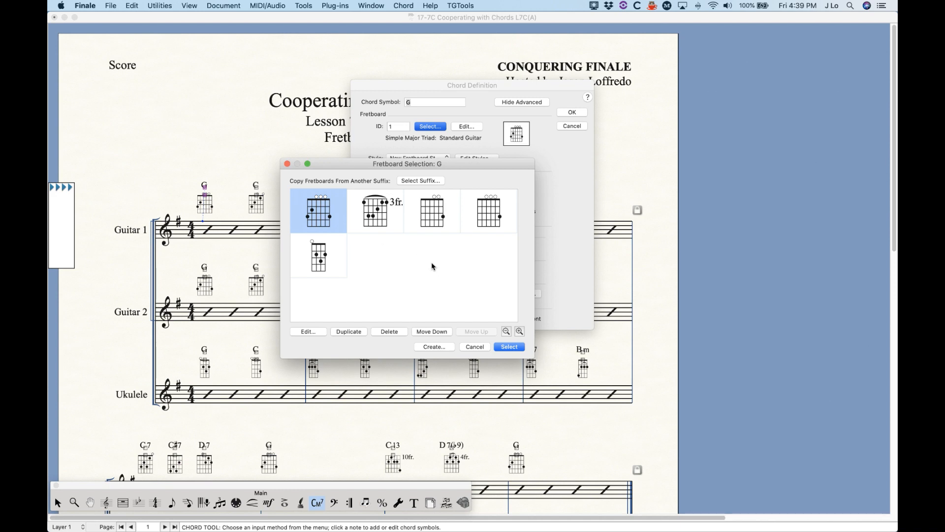
pyautogui.click(433, 347)
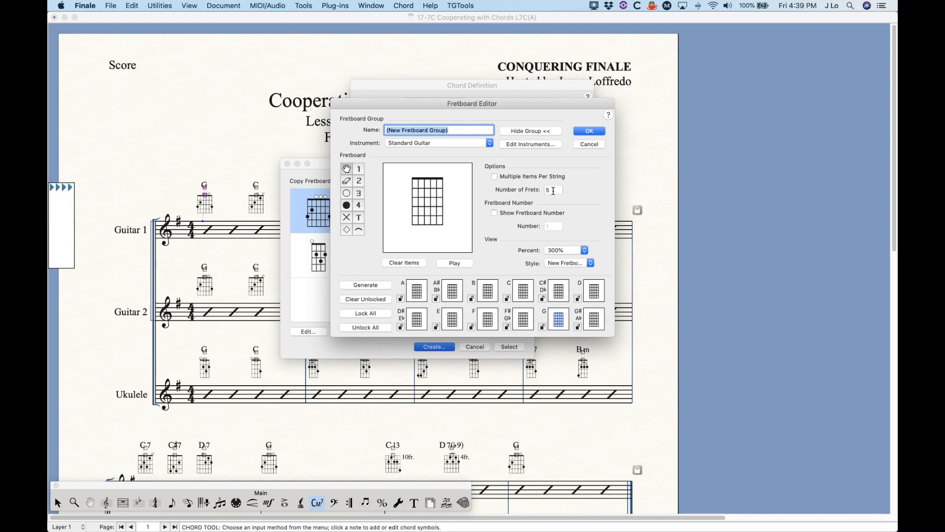
pyautogui.click(554, 190)
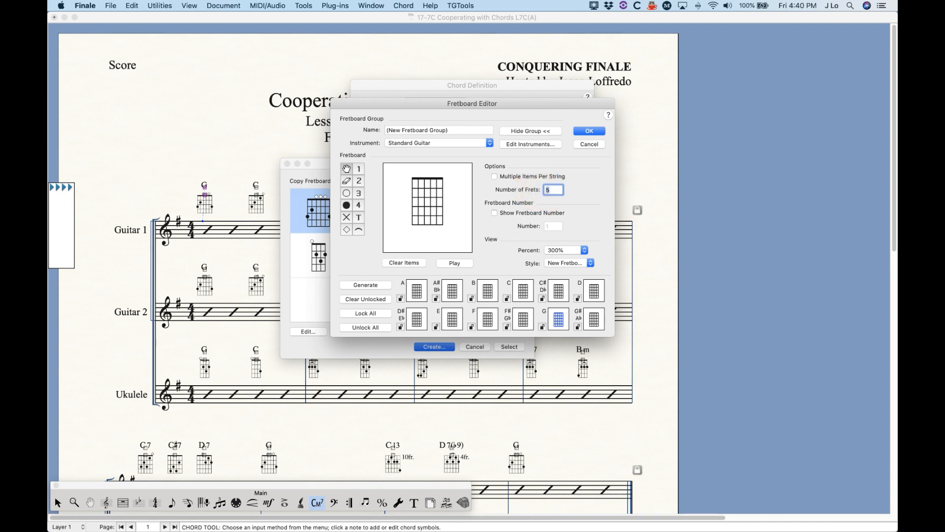
pyautogui.write('4')
pyautogui.doubleClick(550, 191)
pyautogui.write('6')
pyautogui.doubleClick(549, 191)
pyautogui.write('5')
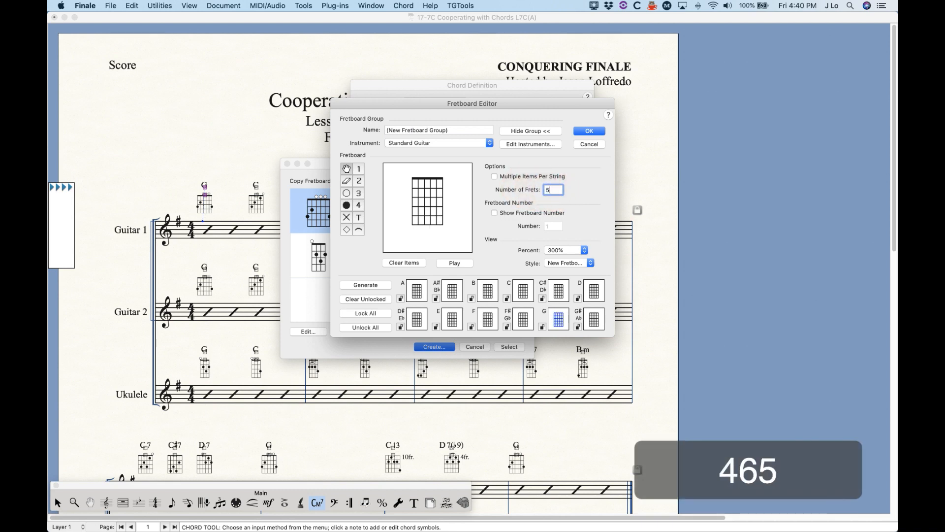
pyautogui.click(591, 131)
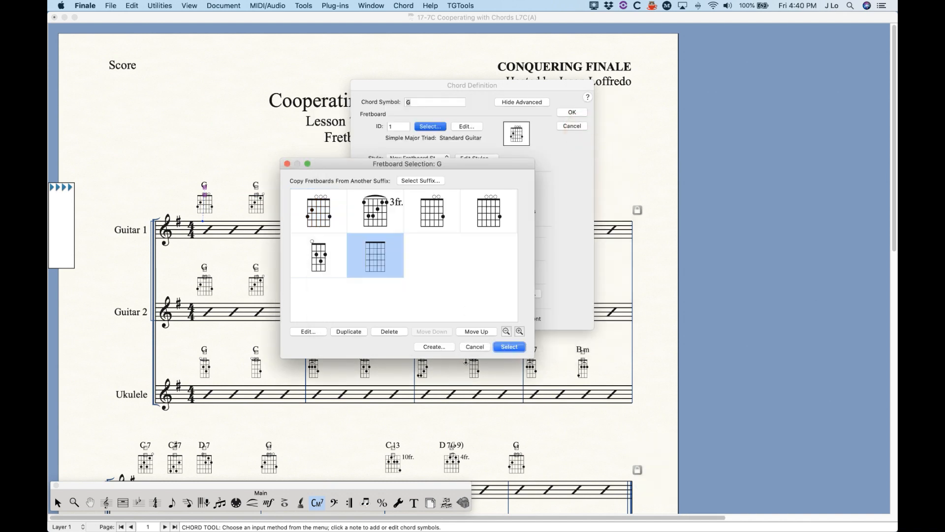
pyautogui.click(388, 333)
pyautogui.click(509, 348)
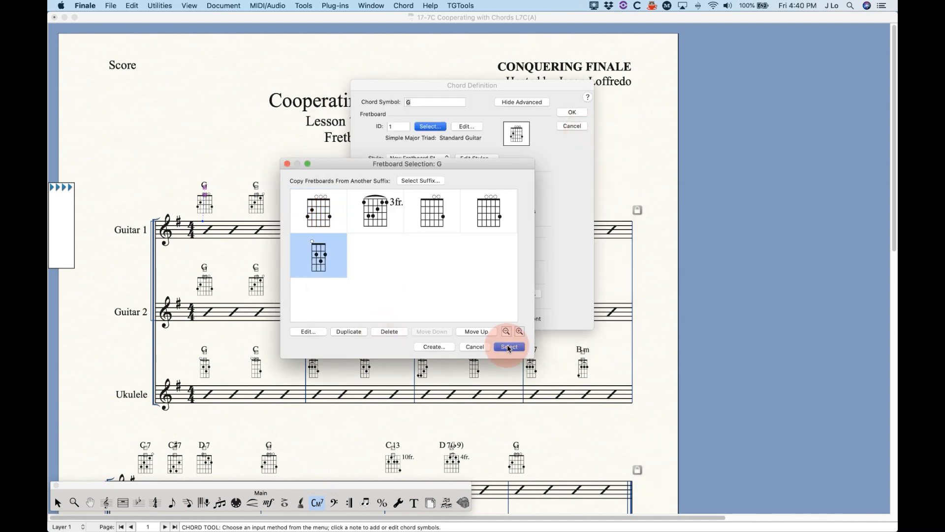
# Set the default number of frets of New Fretboard Style to 4, and toggle Show Last Fret off and on
pyautogui.click(480, 156)
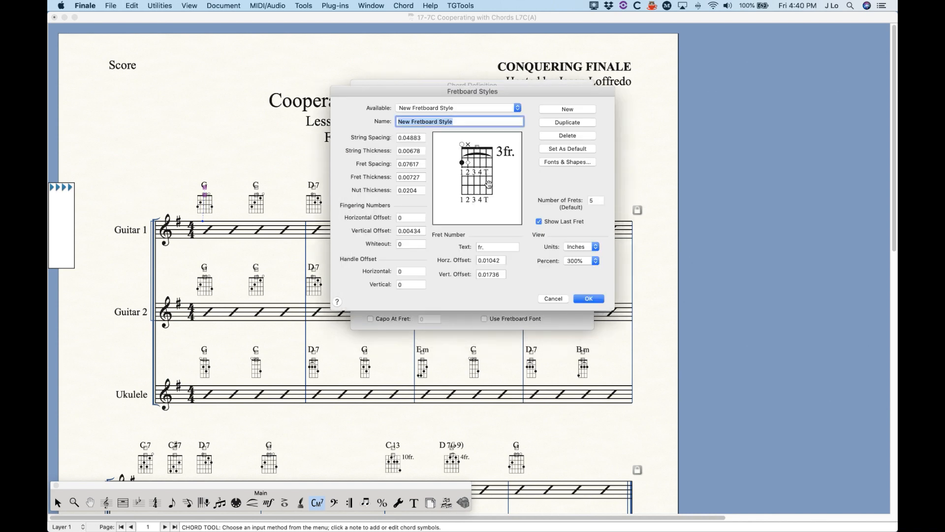
pyautogui.click(597, 200)
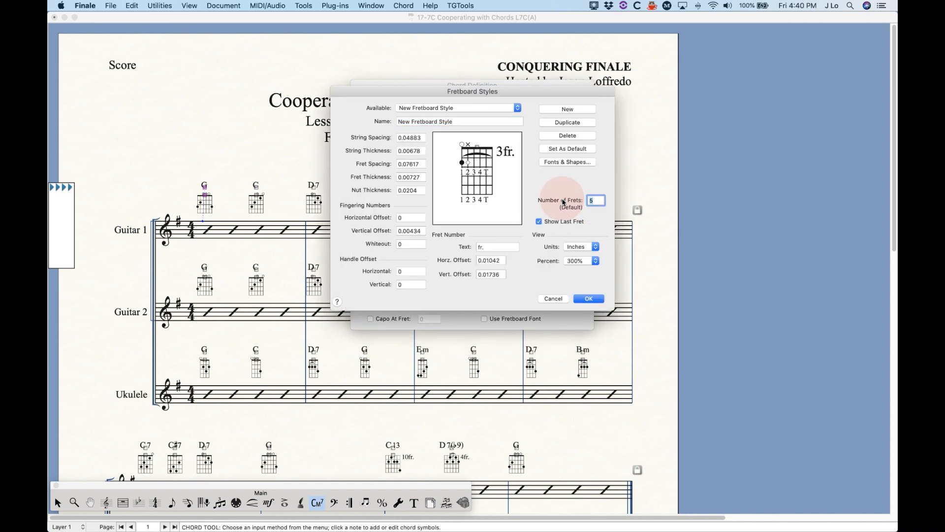
pyautogui.write('4')
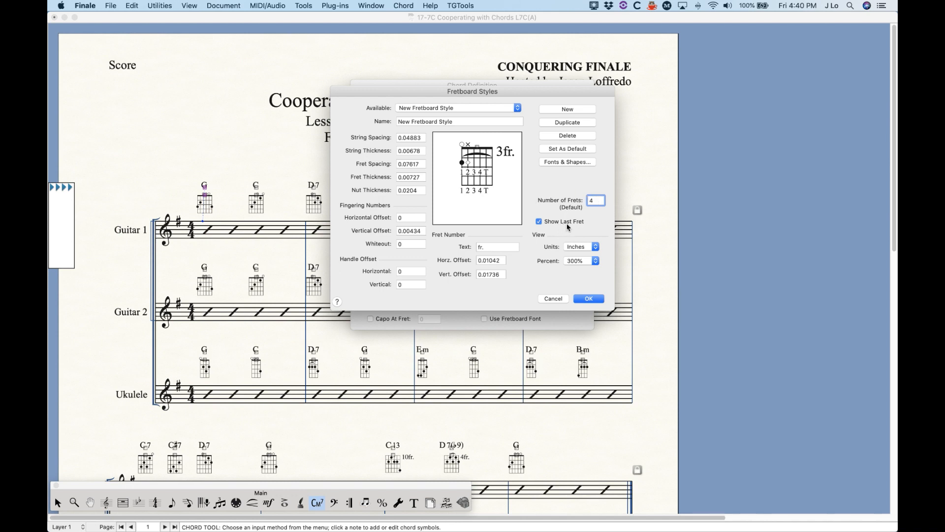
pyautogui.click(546, 226)
pyautogui.click(540, 221)
# Try other view percentages and measurement units for the style preview, returning to 300% and Inches
pyautogui.click(584, 261)
pyautogui.click(581, 269)
pyautogui.click(581, 261)
pyautogui.click(580, 244)
pyautogui.click(582, 261)
pyautogui.click(581, 270)
pyautogui.click(579, 247)
pyautogui.click(577, 238)
pyautogui.click(573, 247)
pyautogui.click(575, 255)
# Try "fret" as the style's fret number text, and erase it again
pyautogui.click(488, 248)
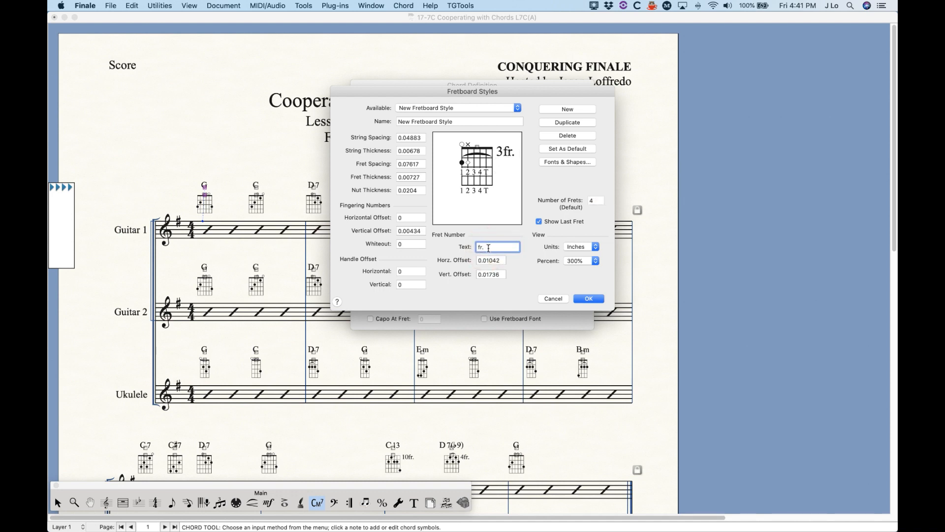
pyautogui.press('Right')
pyautogui.press('Right')
pyautogui.press('BackSpace')
pyautogui.write('et')
pyautogui.press('BackSpace')
pyautogui.press('BackSpace')
pyautogui.press('BackSpace')
pyautogui.press('BackSpace')
pyautogui.press('BackSpace')
pyautogui.press('BackSpace')
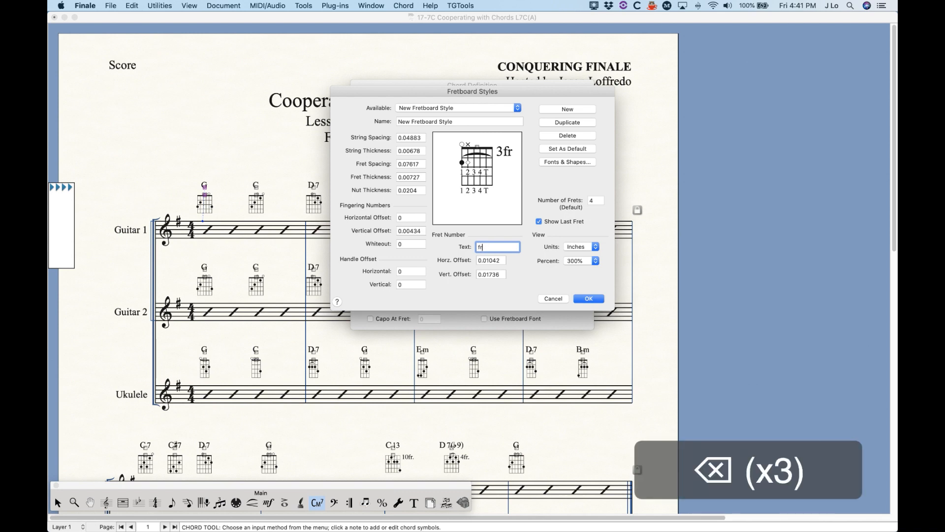
# Try "Fr." and an empty entry as the fret number text, and restore it to "fr."
pyautogui.write('Fr.')
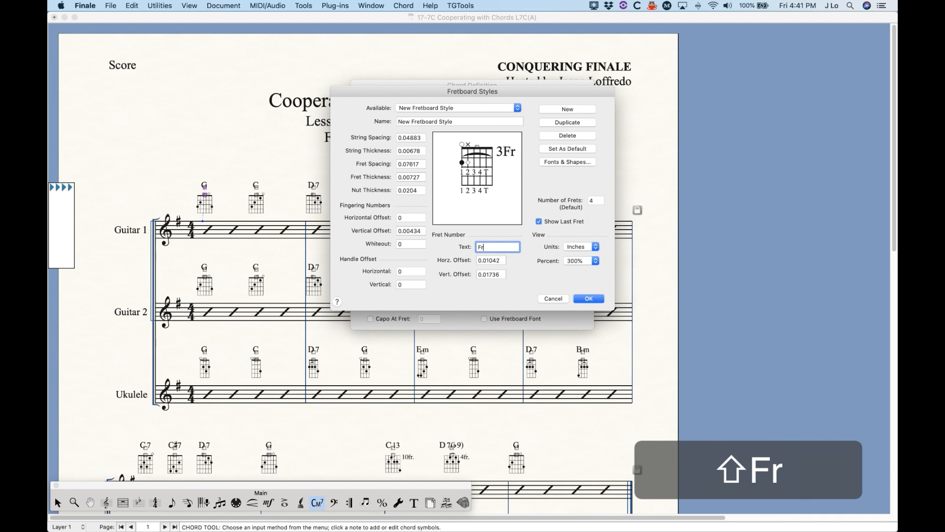
pyautogui.press('BackSpace')
pyautogui.press('BackSpace')
pyautogui.press('BackSpace')
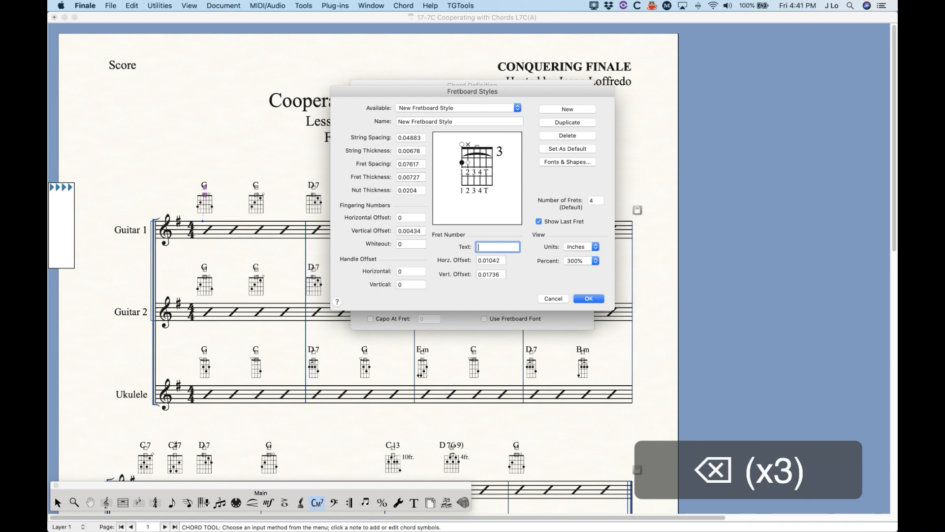
pyautogui.write('fr.')
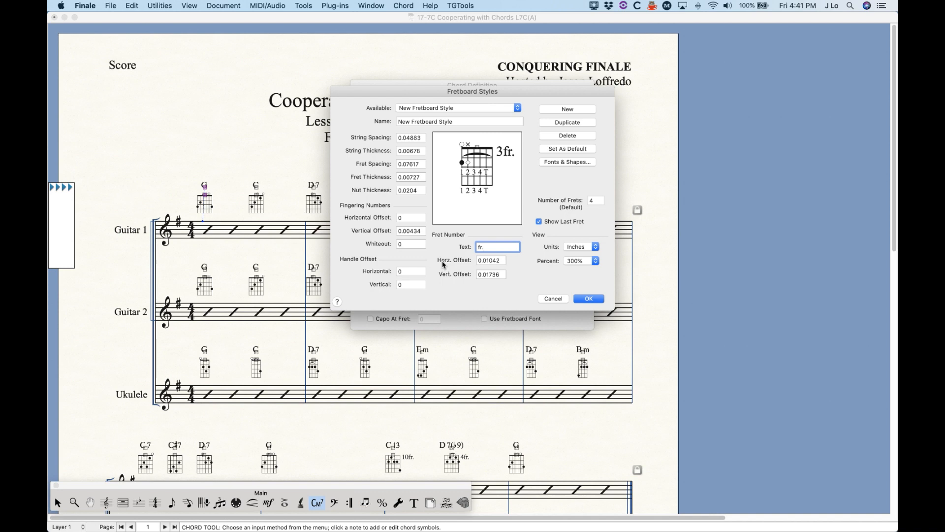
pyautogui.press('BackSpace')
# Try a horizontal offset of 0.03 inches for the fret number, and set it to 0.01
pyautogui.click(502, 261)
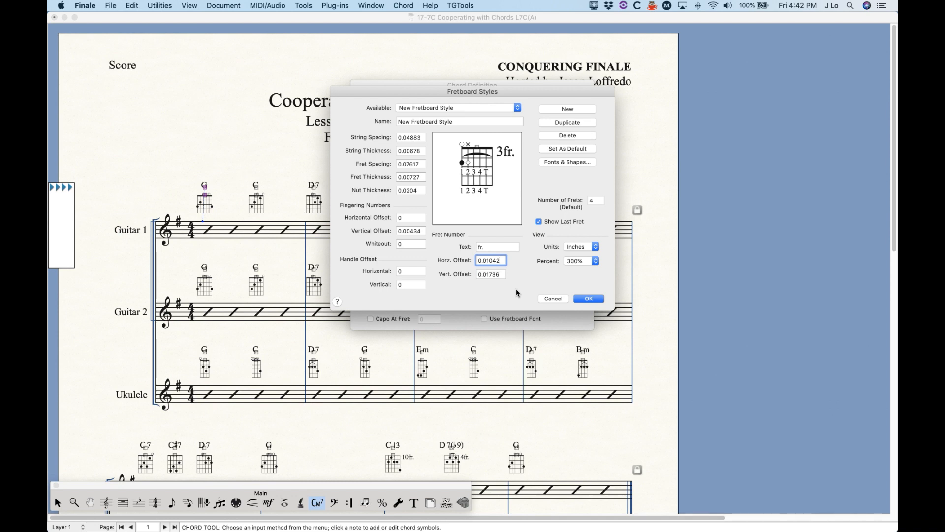
pyautogui.press('Left')
pyautogui.press('Left')
pyautogui.press('Left')
pyautogui.press('Left')
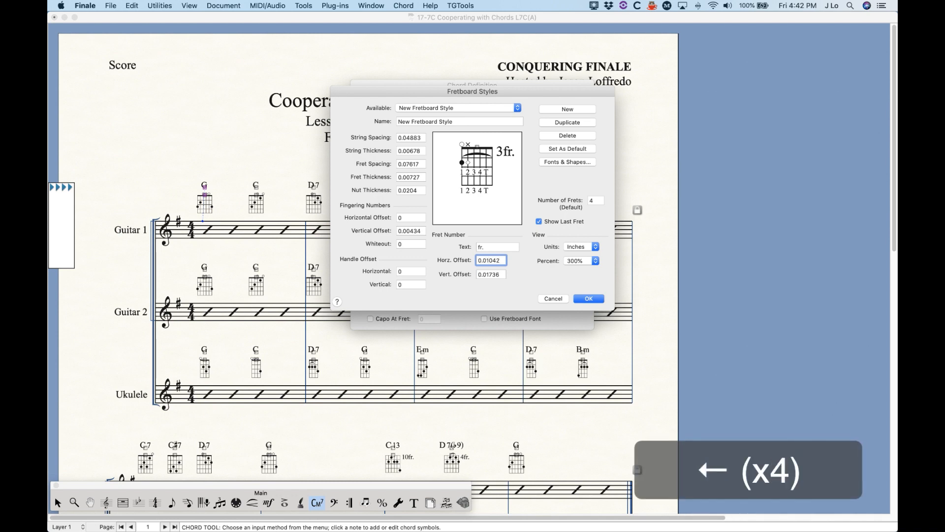
pyautogui.press('Down')
pyautogui.press('BackSpace')
pyautogui.press('BackSpace')
pyautogui.press('BackSpace')
pyautogui.press('BackSpace')
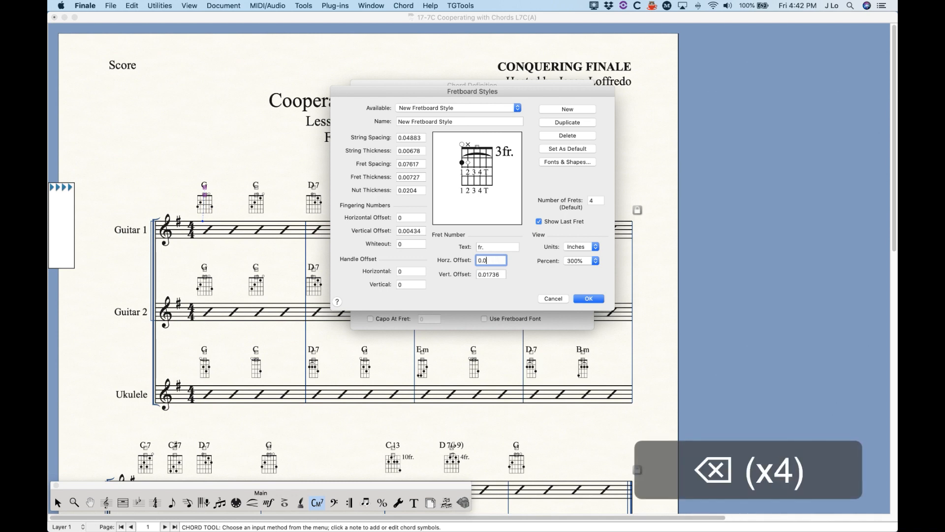
pyautogui.write('3')
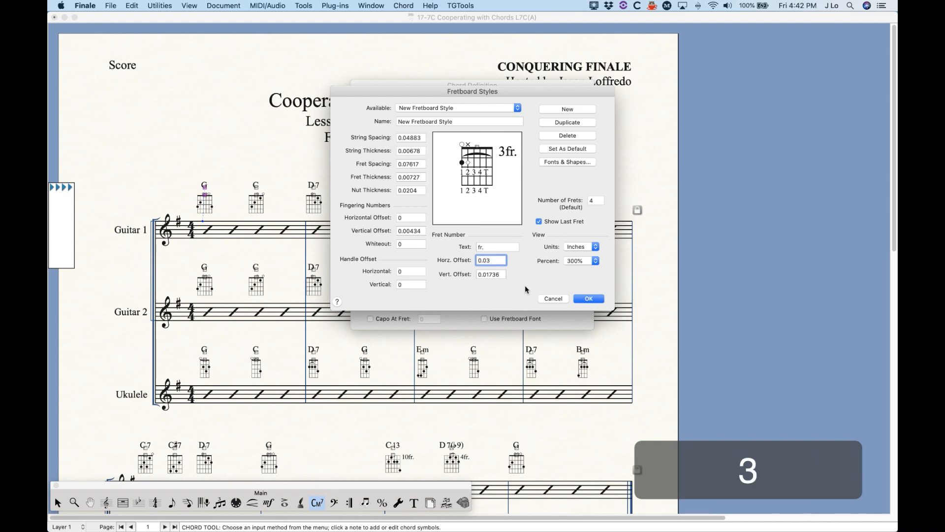
pyautogui.press('BackSpace')
pyautogui.write('1')
# Set the fret number's vertical offset to 0.035 inches
pyautogui.moveTo(488, 274); pyautogui.dragTo(529, 303)
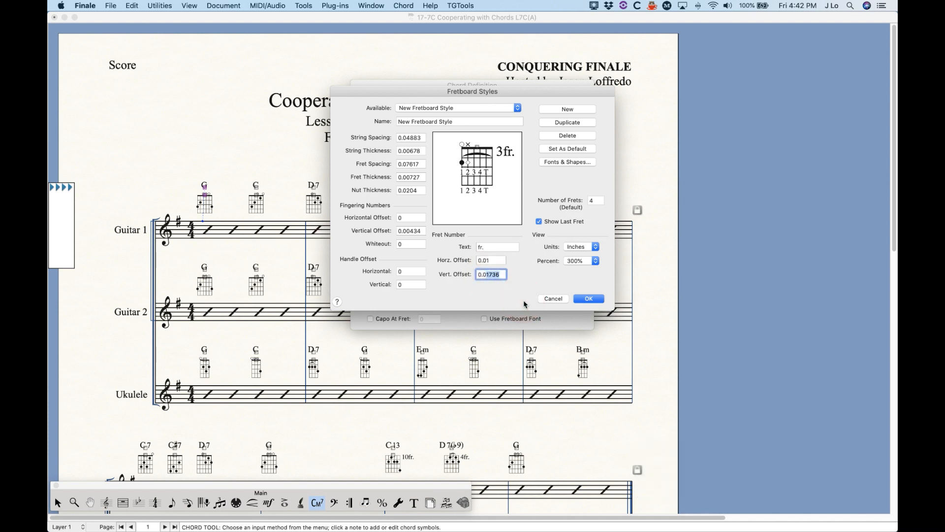
pyautogui.write('35')
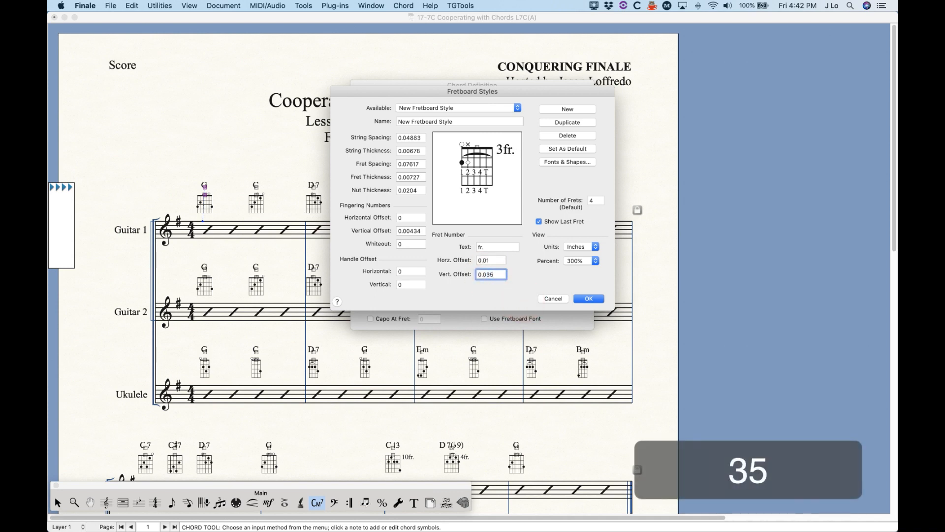
pyautogui.click(497, 260)
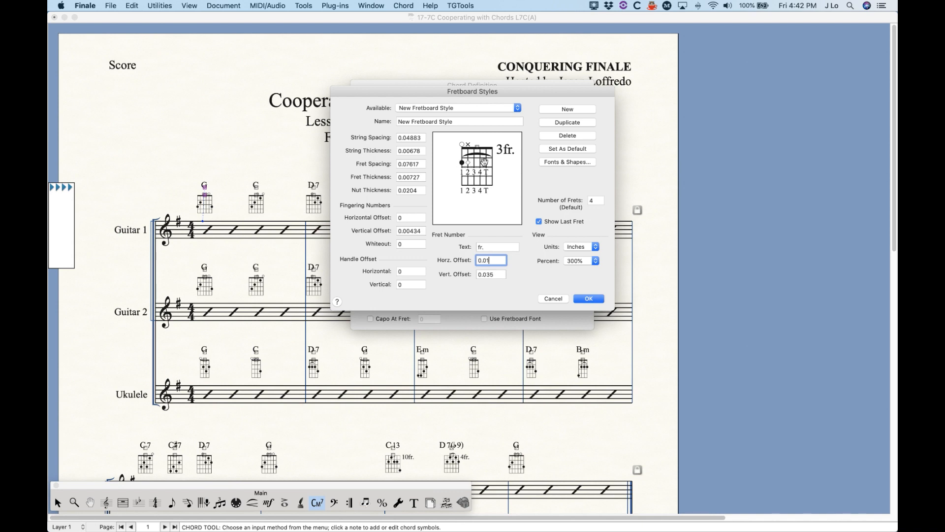
# Set the style's string spacing to 0.06 inches and its string thickness to 0.008 inches
pyautogui.moveTo(407, 138); pyautogui.dragTo(449, 154)
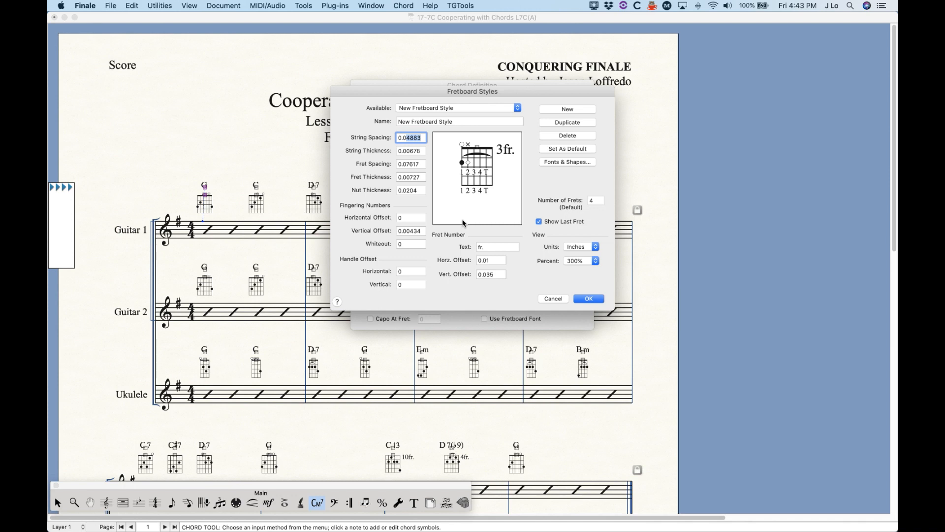
pyautogui.write('6')
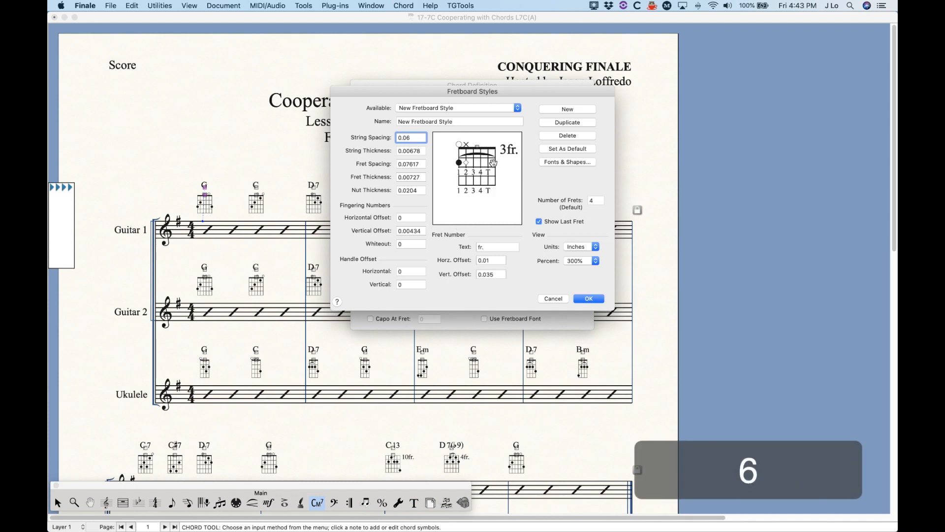
pyautogui.moveTo(408, 152); pyautogui.dragTo(427, 151)
pyautogui.write('8')
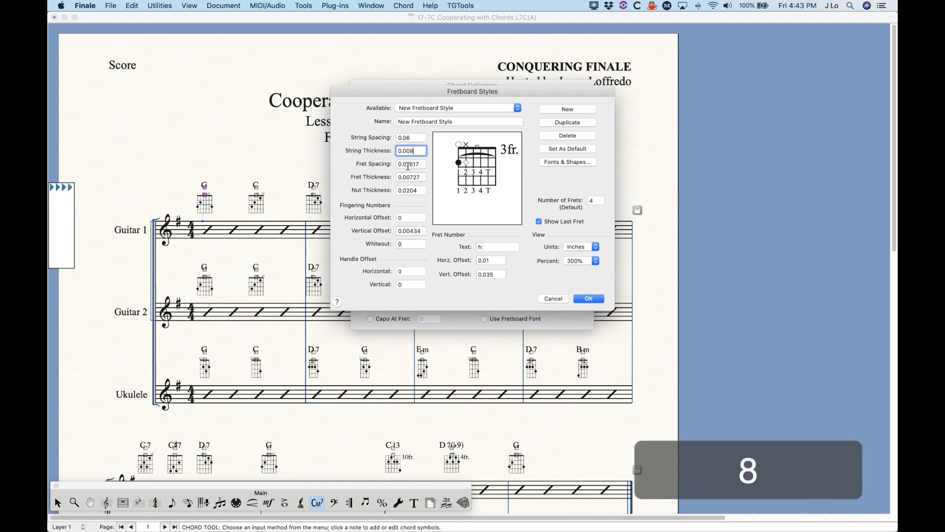
# Set the style's fret spacing to 0.085, fret thickness to 0.0085 and nut thickness to 0.03 inches
pyautogui.moveTo(409, 164); pyautogui.dragTo(424, 174)
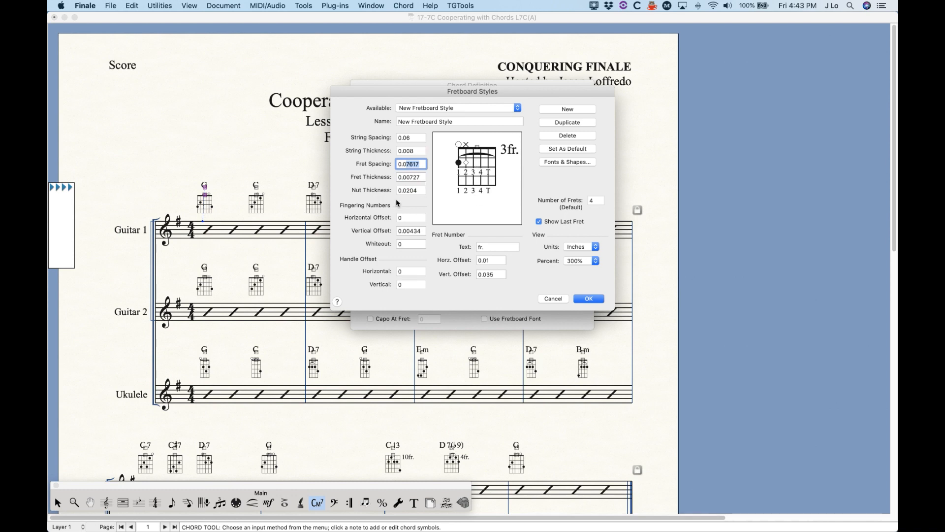
pyautogui.write('85')
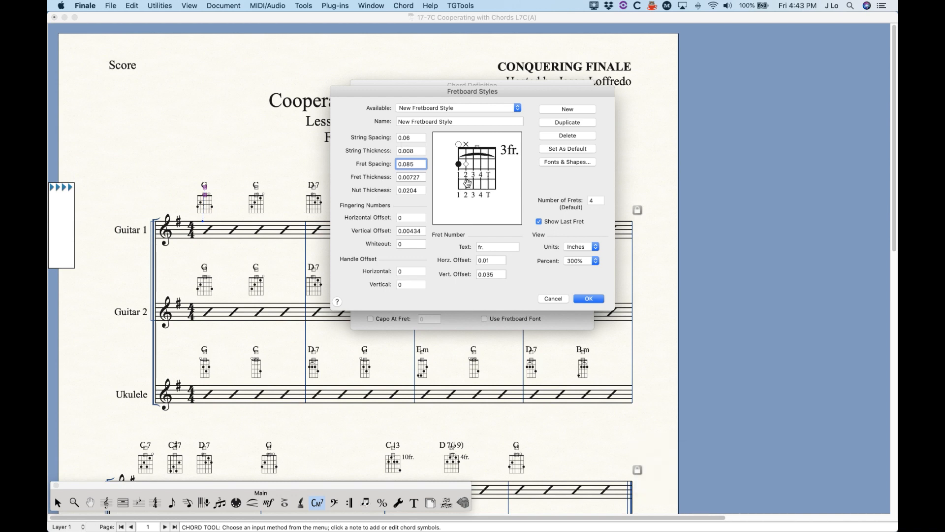
pyautogui.moveTo(409, 178); pyautogui.dragTo(443, 197)
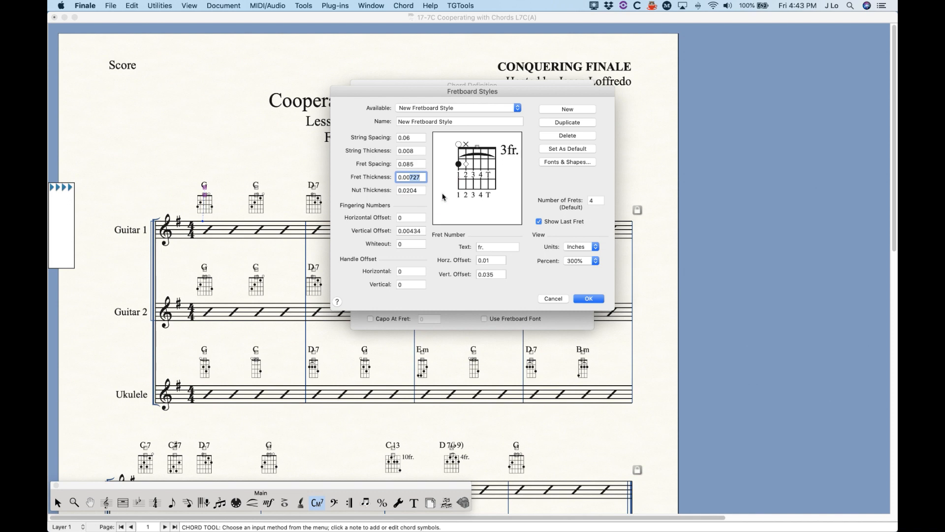
pyautogui.write('85')
pyautogui.moveTo(406, 191); pyautogui.dragTo(460, 211)
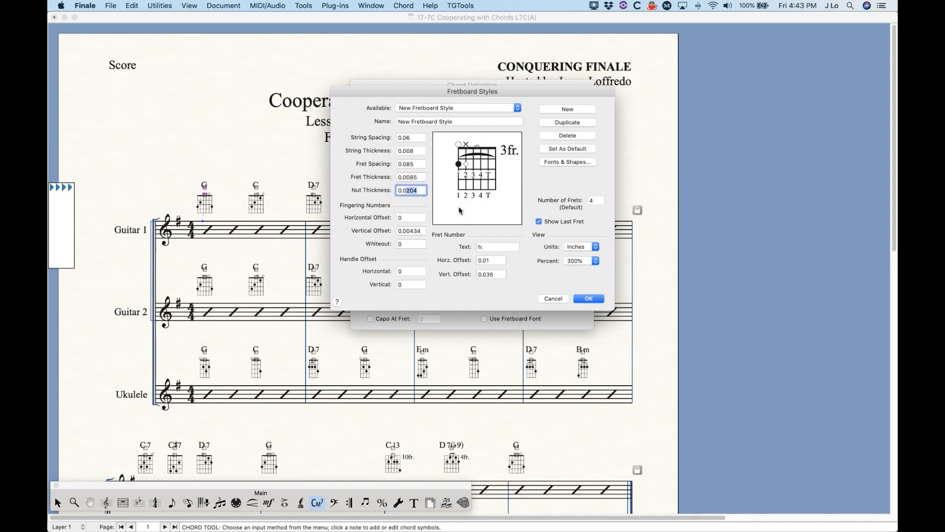
pyautogui.write('3')
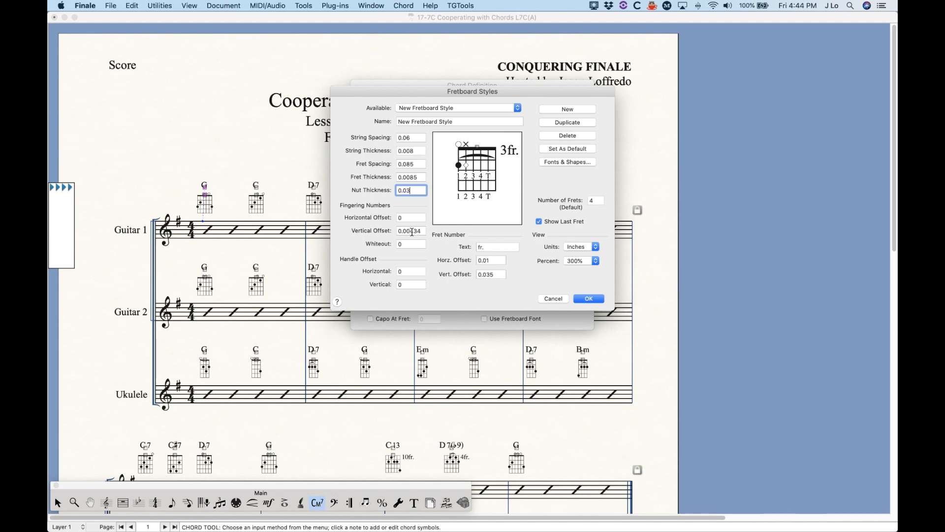
# Try a vertical offset of 0.05 inches for the fingering numbers, and set it to 0.005
pyautogui.moveTo(408, 231); pyautogui.dragTo(449, 258)
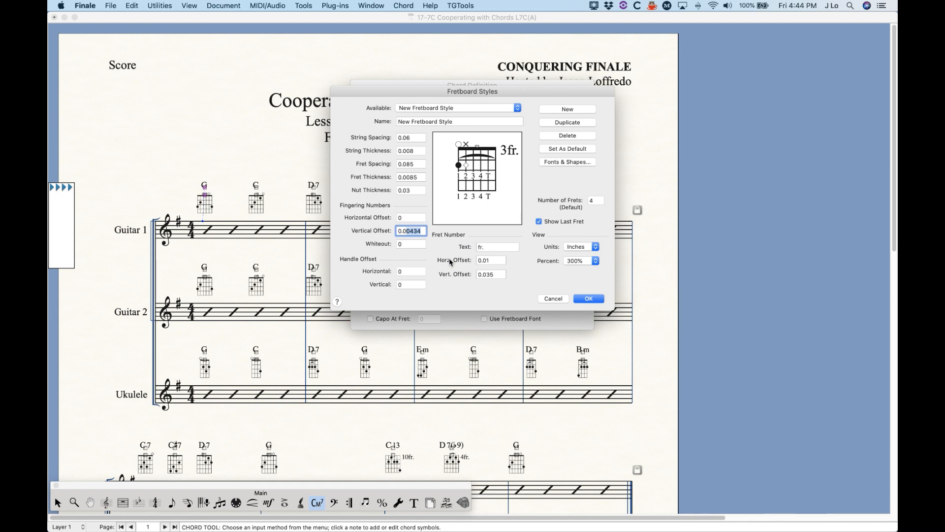
pyautogui.write('1')
pyautogui.press('BackSpace')
pyautogui.write('5')
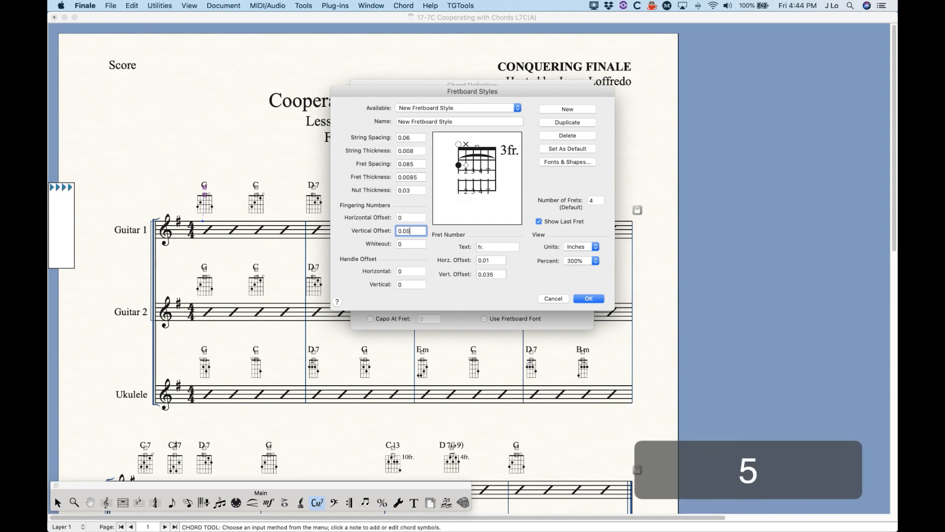
pyautogui.press('BackSpace')
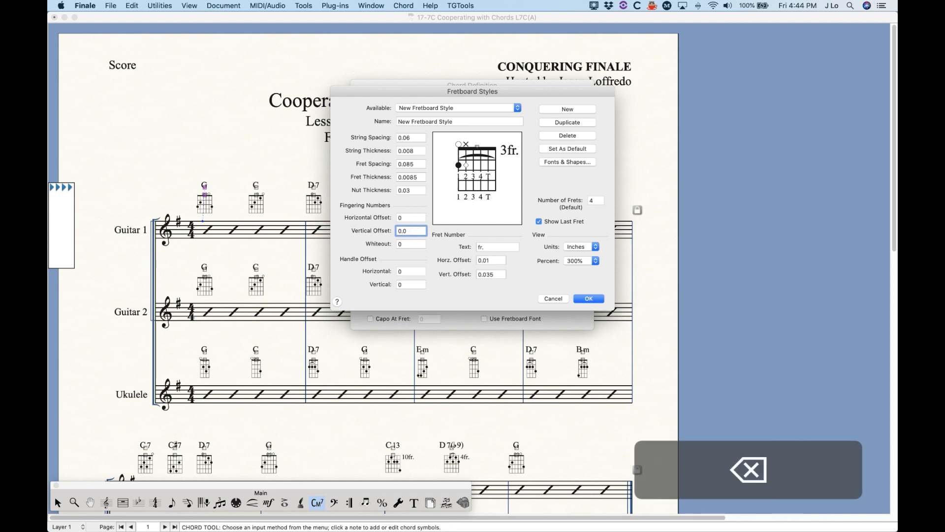
pyautogui.write('05')
pyautogui.click(418, 220)
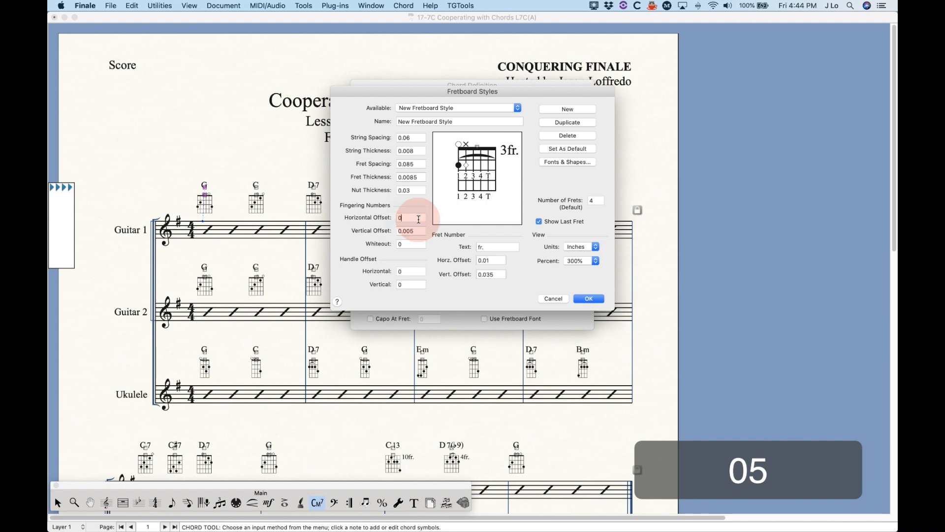
pyautogui.click(414, 231)
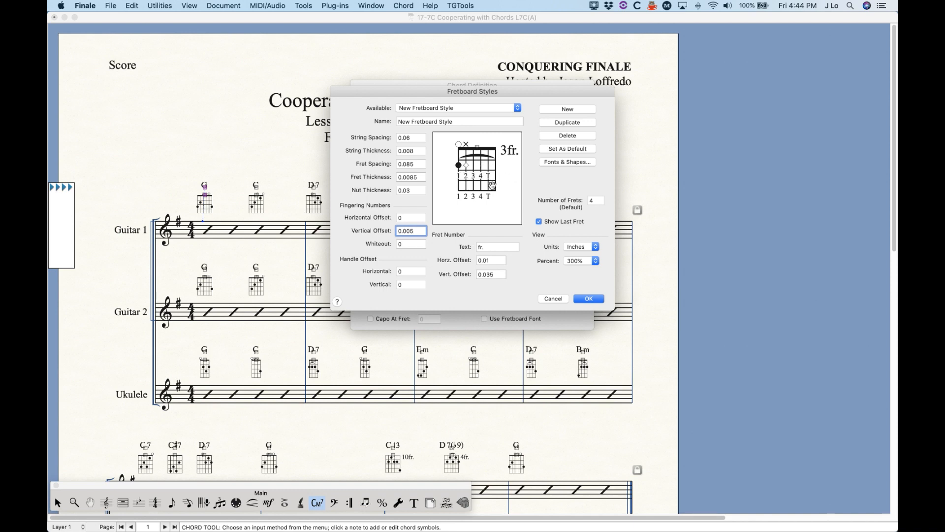
# Set the fingering numbers' whiteout to 0.005 inches and their vertical offset to 0.01 inches
pyautogui.click(406, 244)
pyautogui.write('.005')
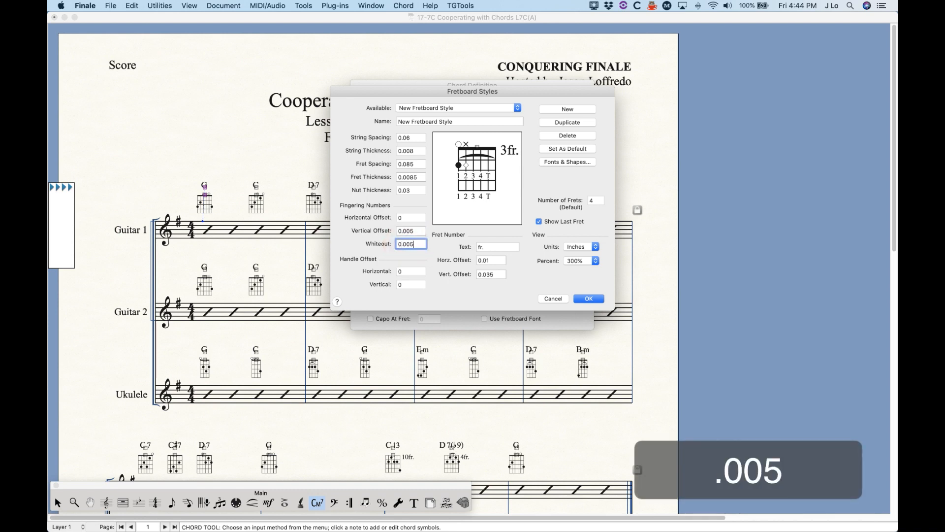
pyautogui.click(414, 231)
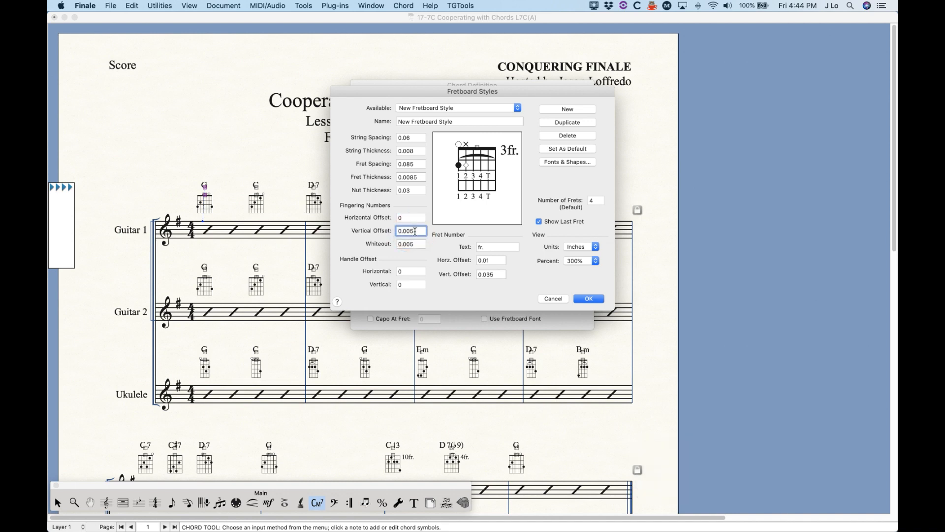
pyautogui.press('BackSpace')
pyautogui.press('BackSpace')
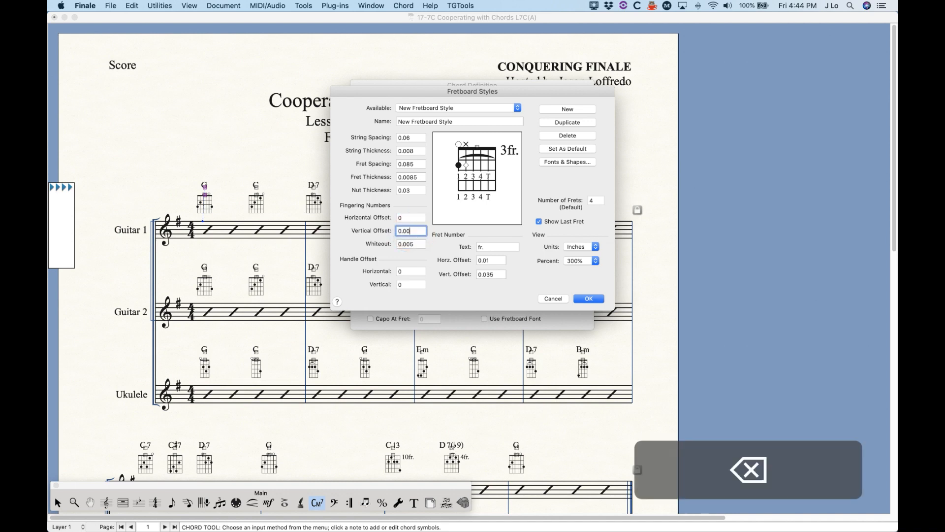
pyautogui.write('1')
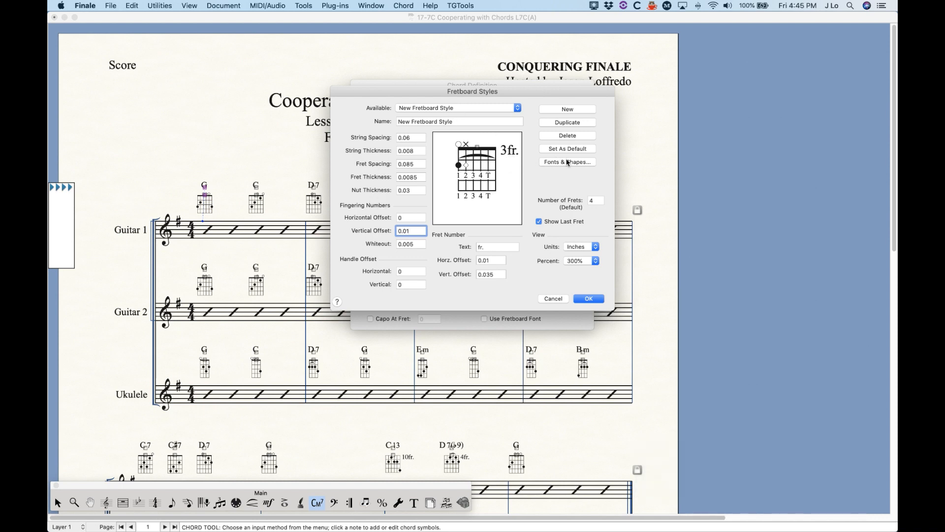
# Change the style's fingering font to Arial, size 5, bold
pyautogui.click(581, 164)
pyautogui.moveTo(494, 113); pyautogui.dragTo(294, 127)
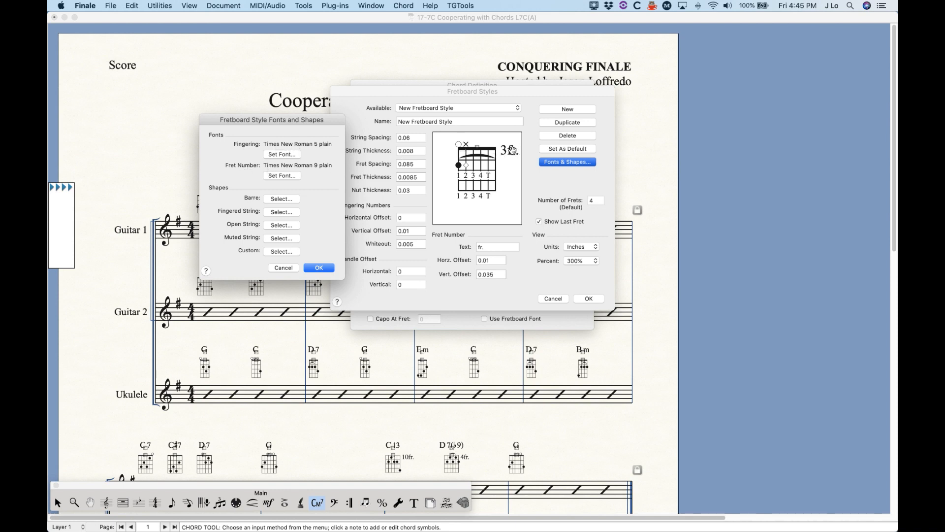
pyautogui.click(287, 154)
pyautogui.moveTo(448, 422); pyautogui.dragTo(450, 332)
pyautogui.click(362, 367)
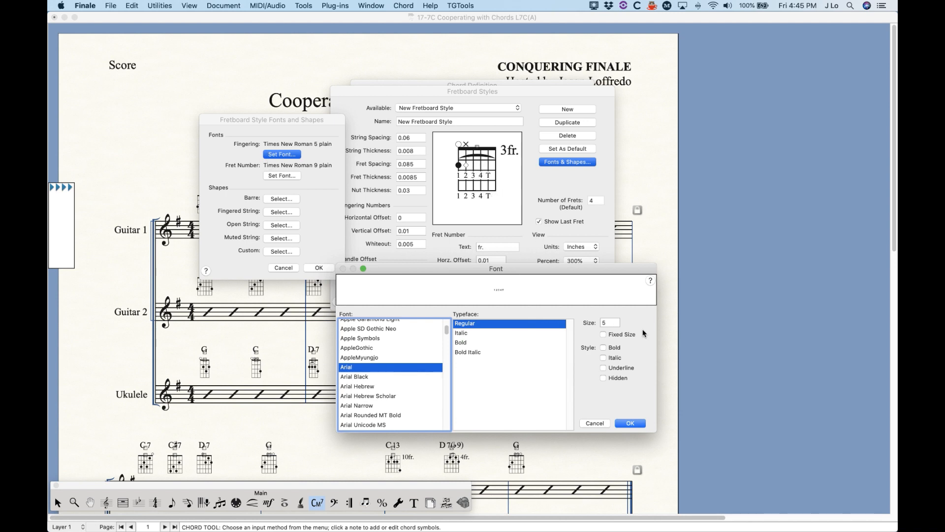
pyautogui.moveTo(609, 323); pyautogui.dragTo(579, 323)
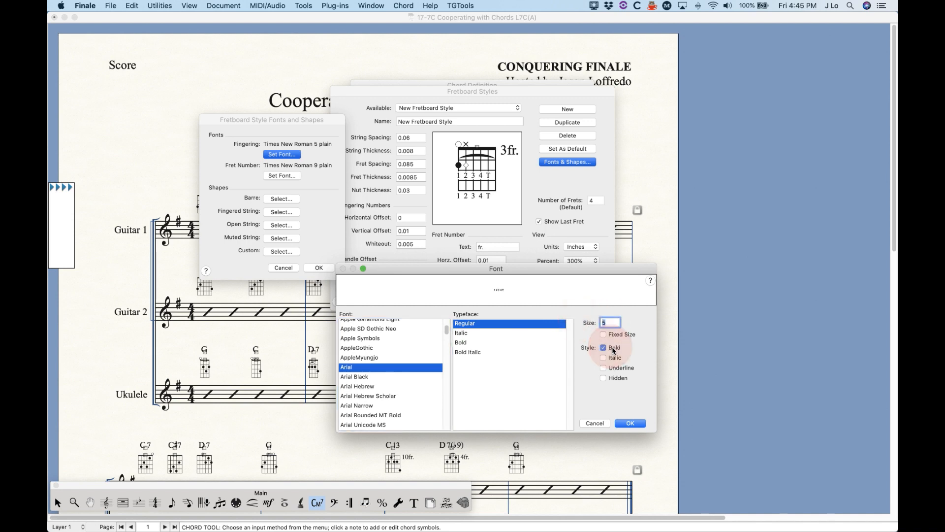
pyautogui.click(632, 423)
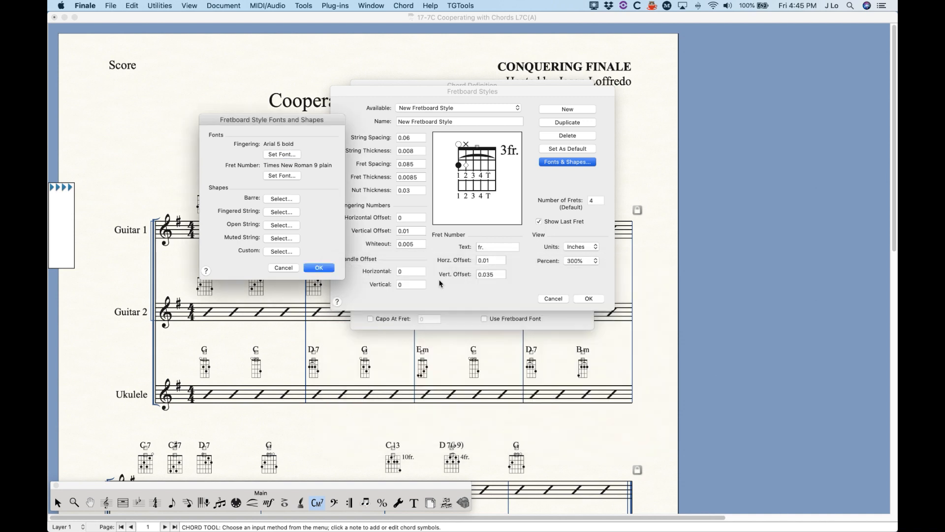
pyautogui.click(319, 269)
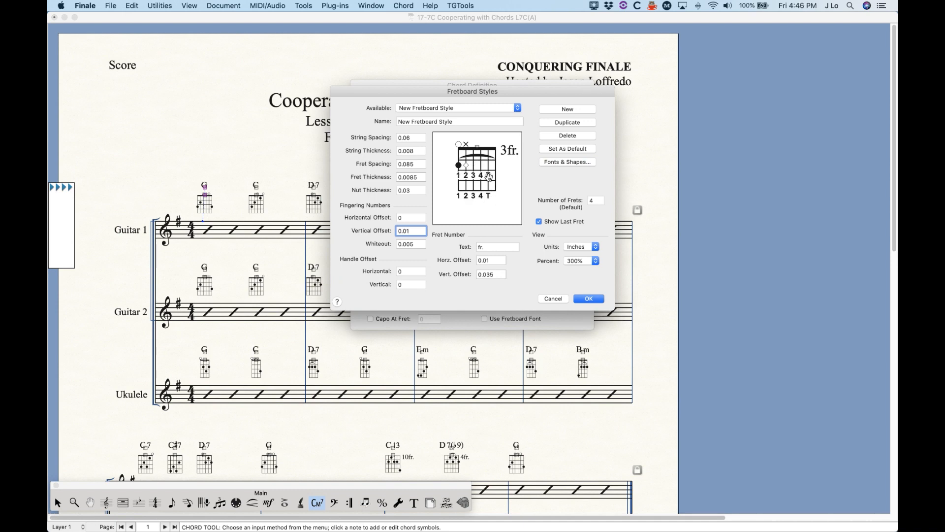
# Change the style's fret number font to Arial, size 10, italic
pyautogui.click(555, 163)
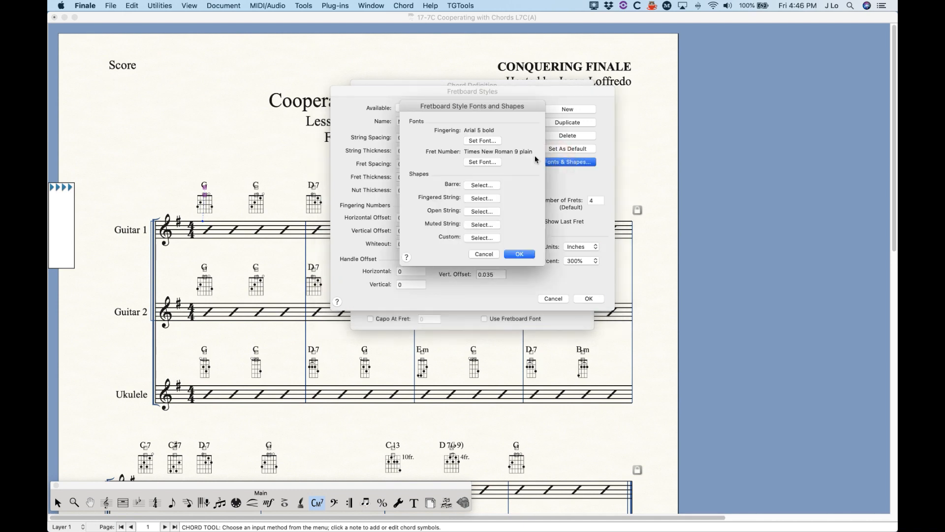
pyautogui.click(483, 162)
pyautogui.moveTo(447, 420); pyautogui.dragTo(449, 324)
pyautogui.scroll(-3, 397, 396)
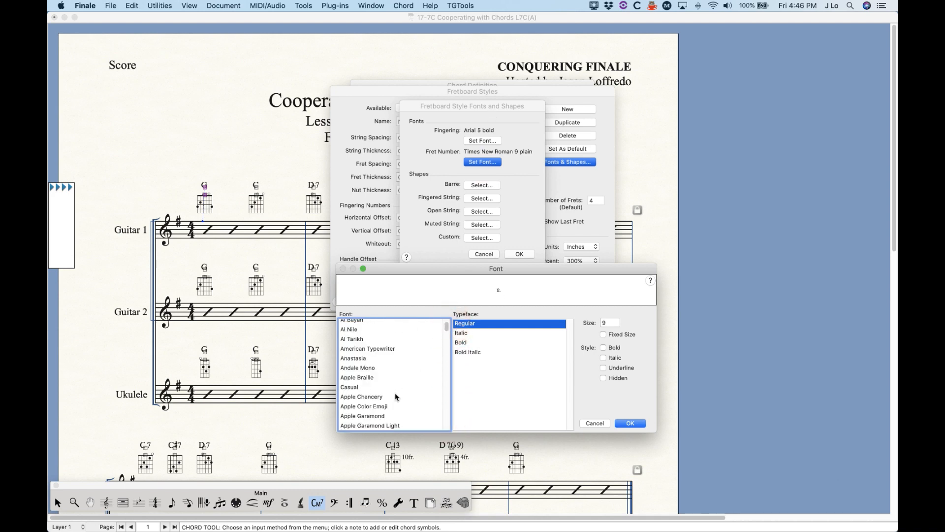
pyautogui.scroll(-6, 396, 397)
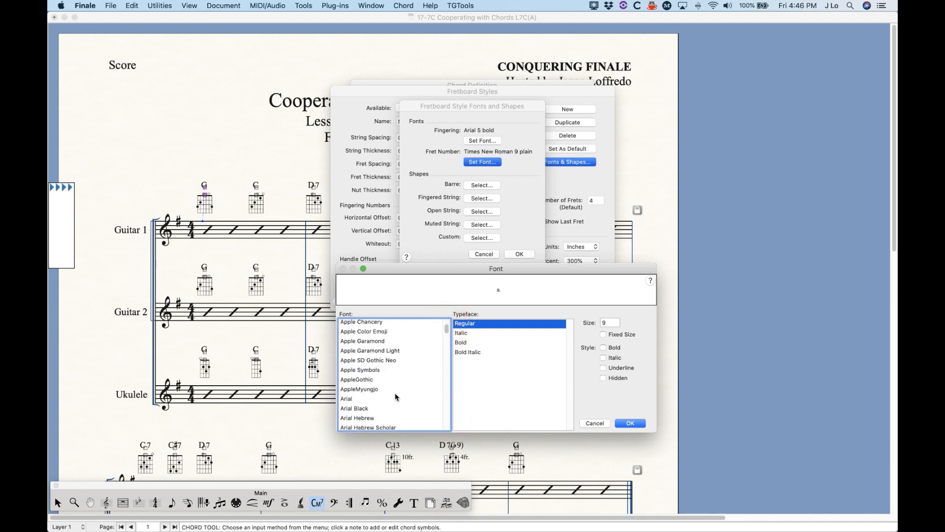
pyautogui.click(355, 400)
pyautogui.click(611, 323)
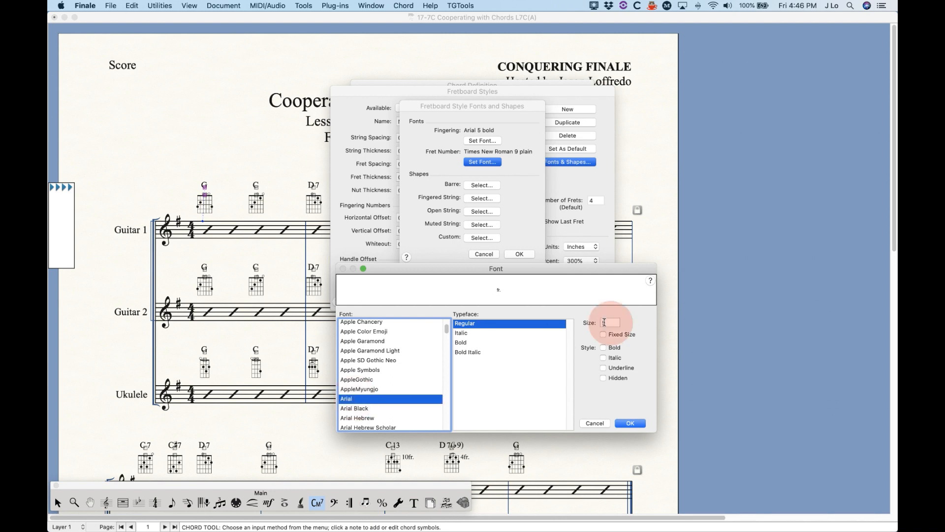
pyautogui.write('10')
pyautogui.click(615, 358)
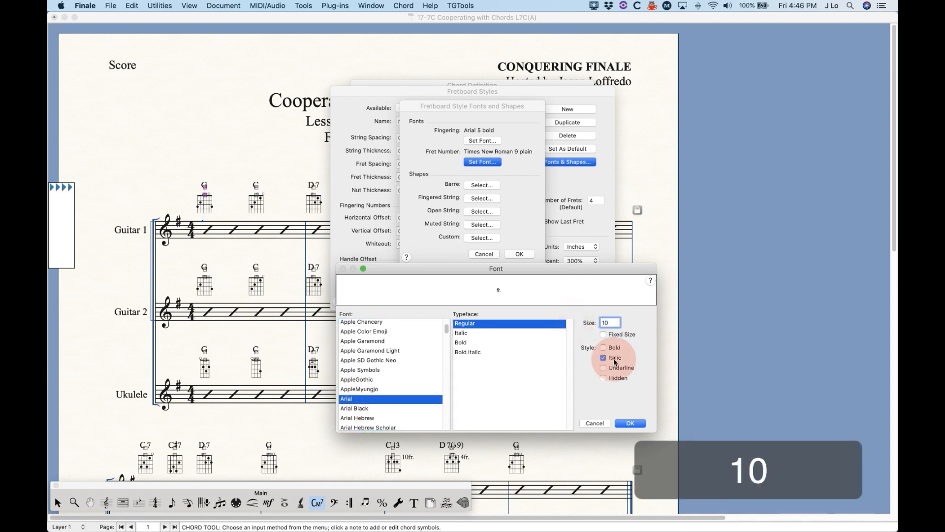
pyautogui.click(630, 423)
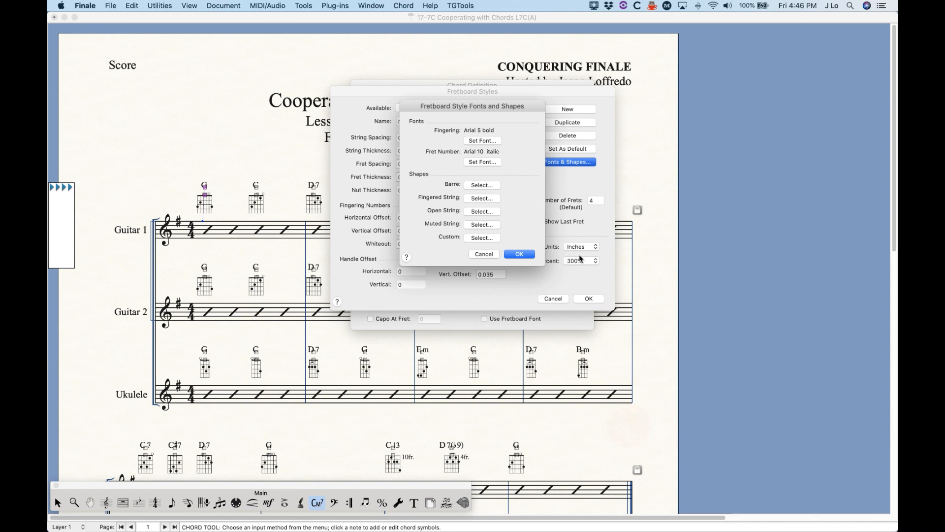
pyautogui.click(520, 254)
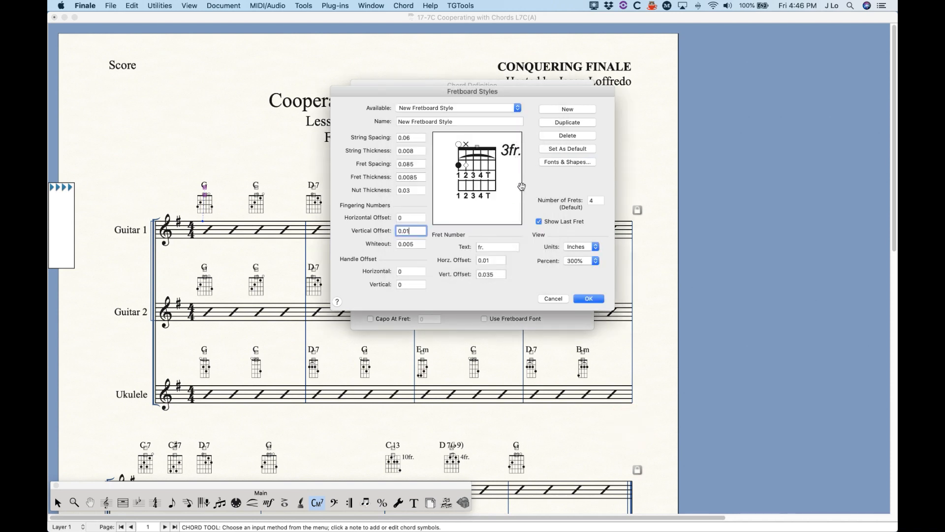
# Examine the barre shapes available for the fretboard style, without selecting another one
pyautogui.click(571, 164)
pyautogui.moveTo(477, 109); pyautogui.dragTo(261, 128)
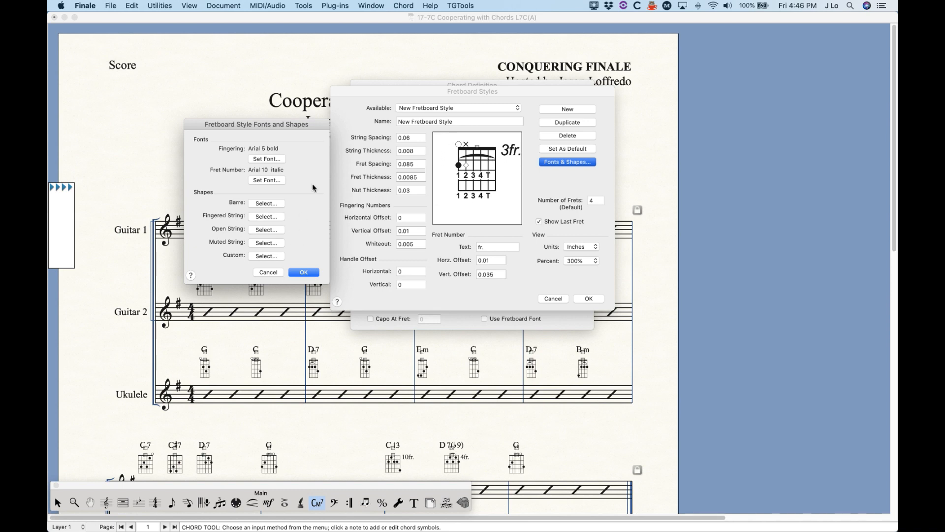
pyautogui.click(266, 203)
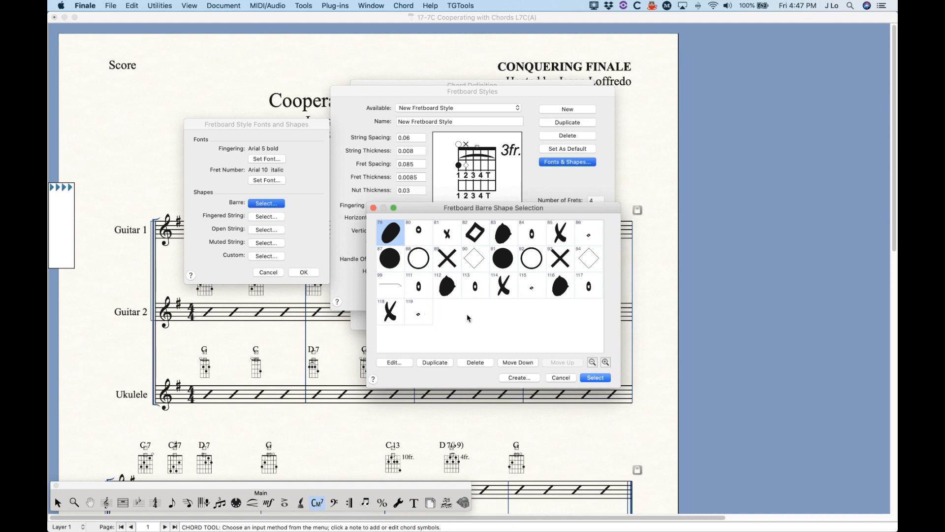
pyautogui.click(565, 377)
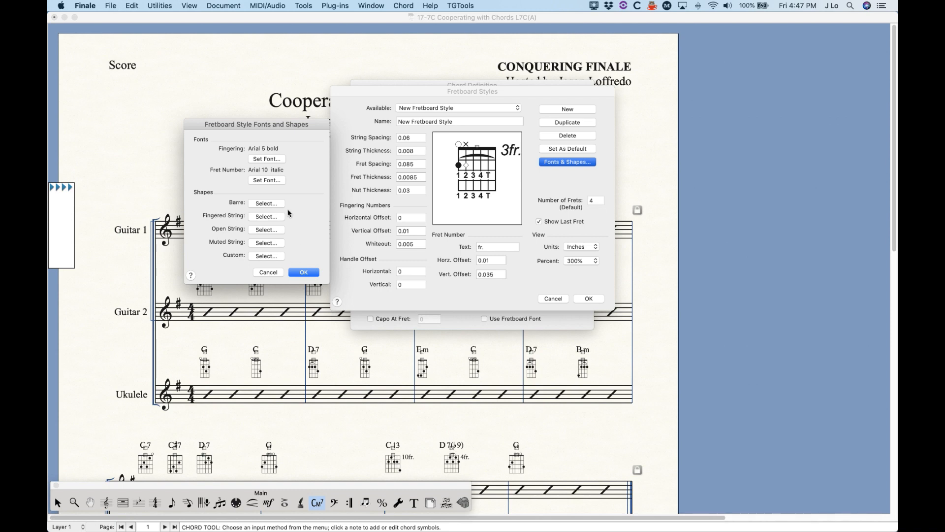
# Choose the slanted black oval, shape 79, as the style's fingered string shape and apply it
pyautogui.click(266, 217)
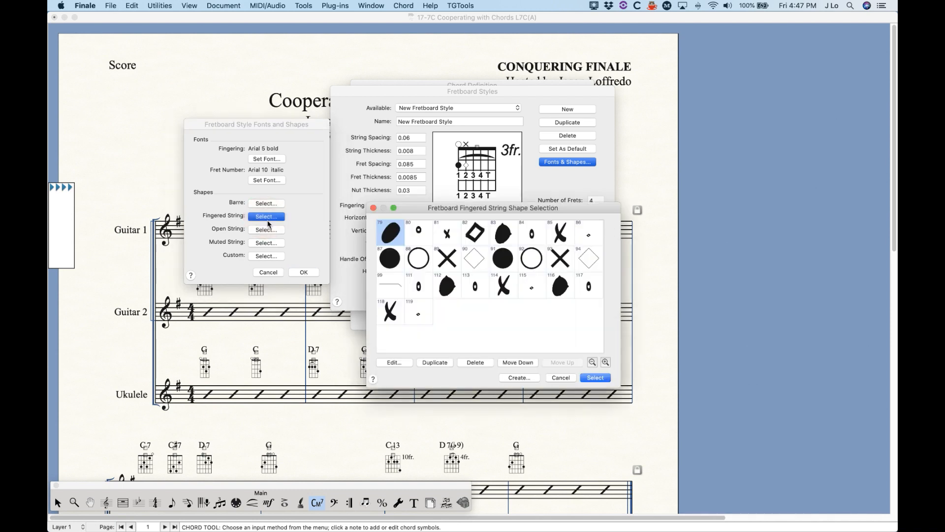
pyautogui.moveTo(458, 212); pyautogui.dragTo(431, 223)
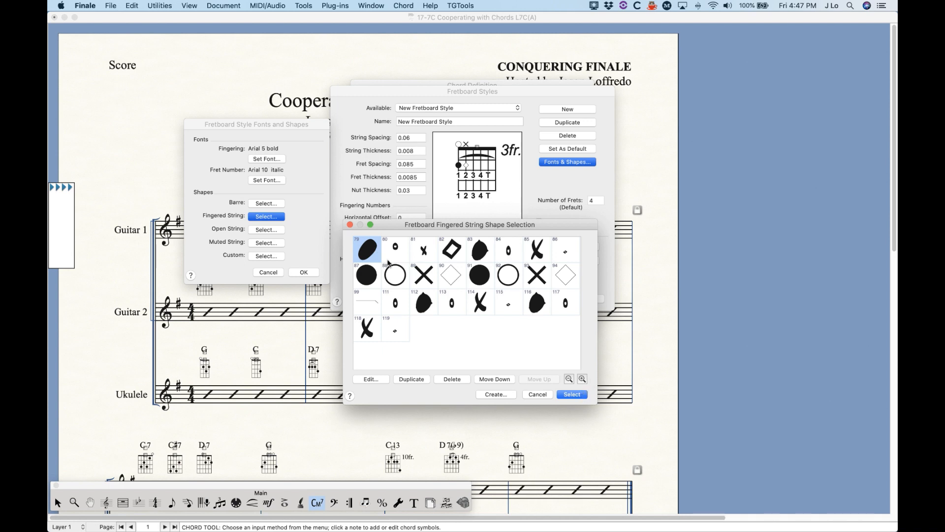
pyautogui.click(573, 394)
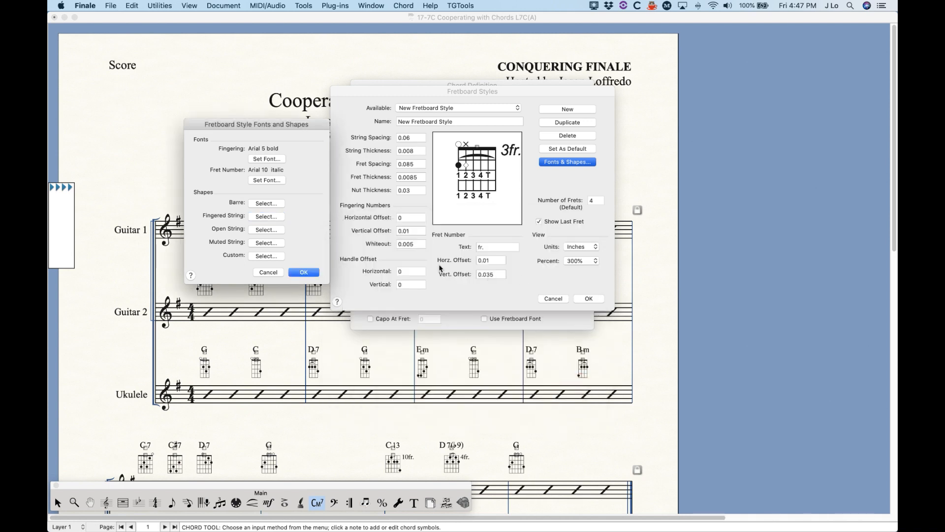
pyautogui.click(304, 272)
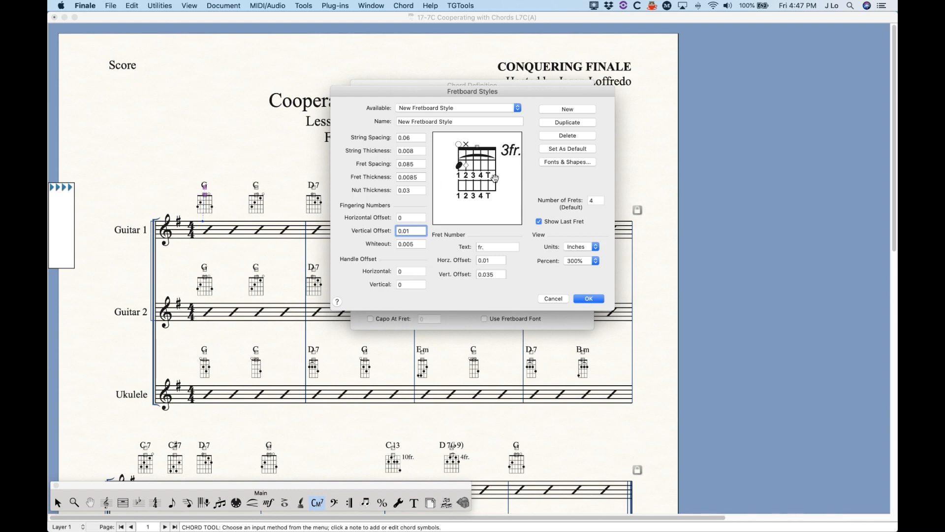
# Open the slanted oval fingered string shape, number 79, for editing in the Shape Designer
pyautogui.click(568, 163)
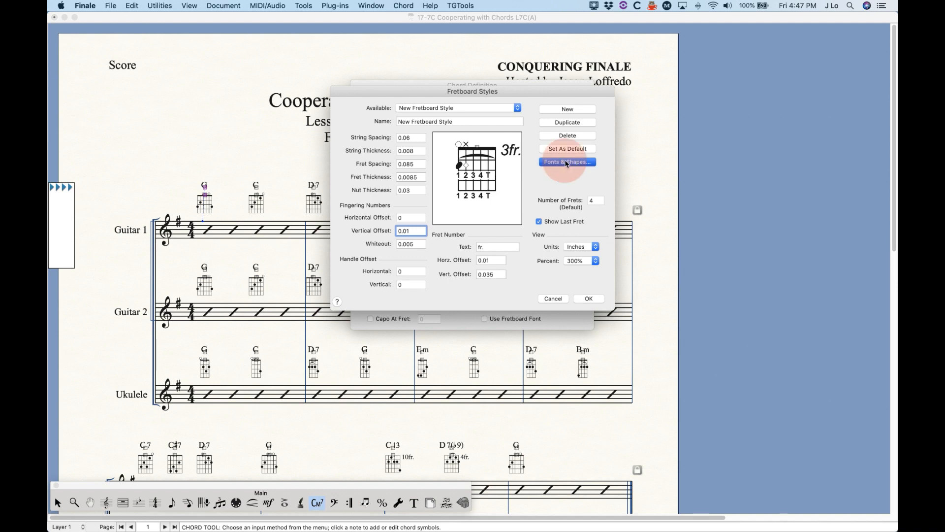
pyautogui.moveTo(480, 111); pyautogui.dragTo(264, 148)
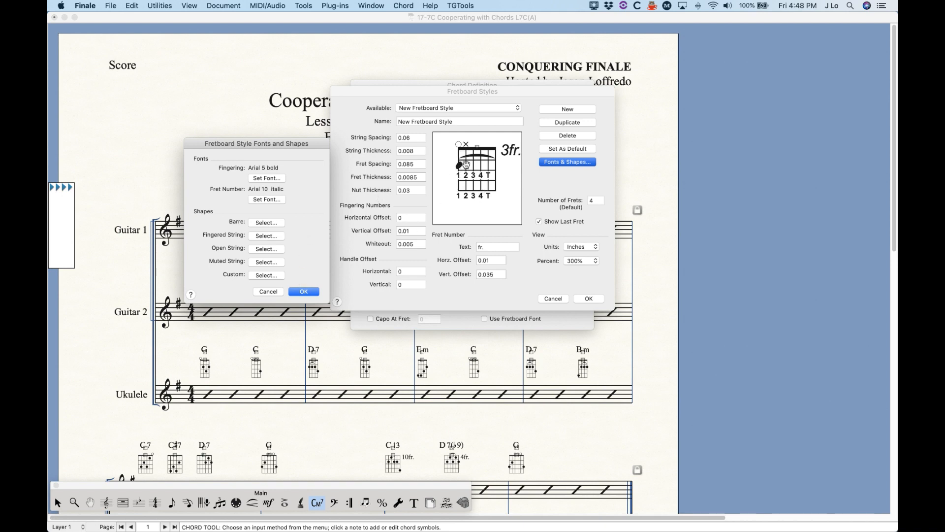
pyautogui.click(266, 236)
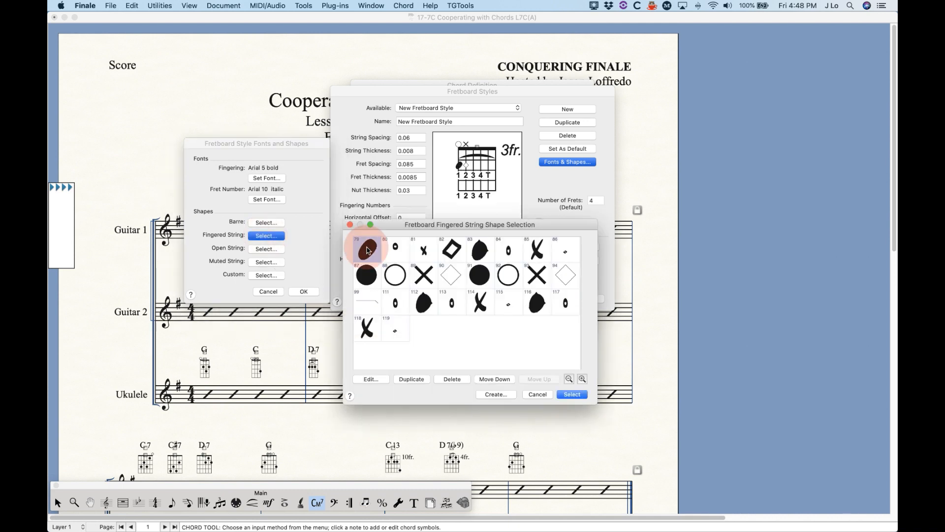
pyautogui.click(372, 280)
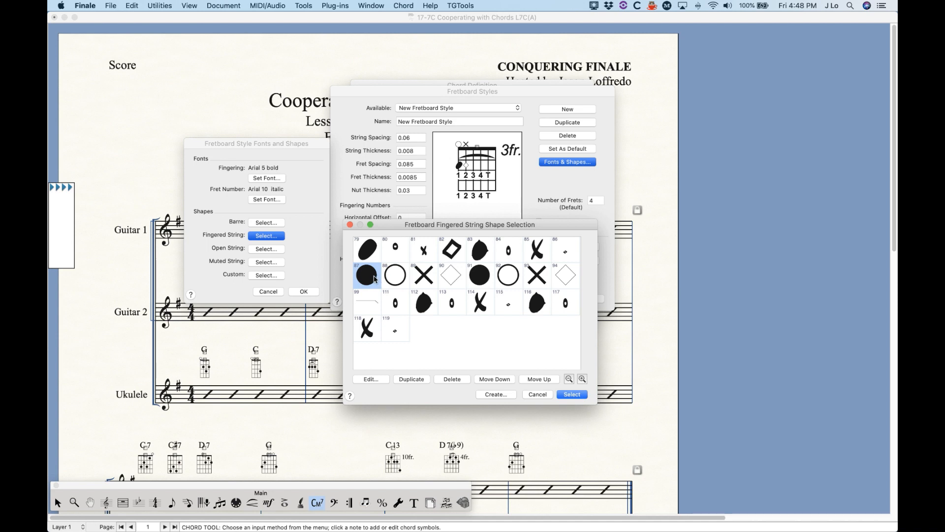
pyautogui.click(371, 254)
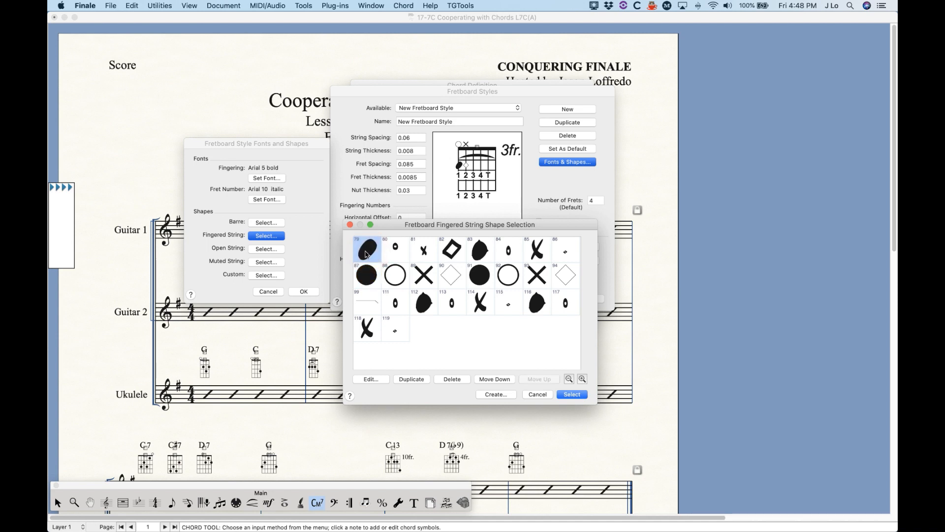
pyautogui.click(374, 379)
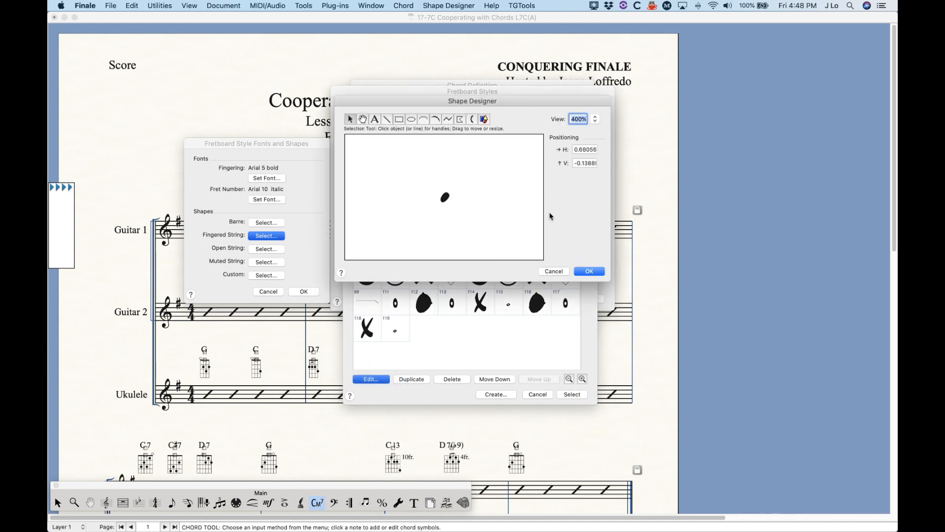
# Move the oval slightly upward to about H 0, V 0.0035 at 400% view and apply the edited shape to the style
pyautogui.click(596, 118)
pyautogui.click(600, 92)
pyautogui.click(589, 119)
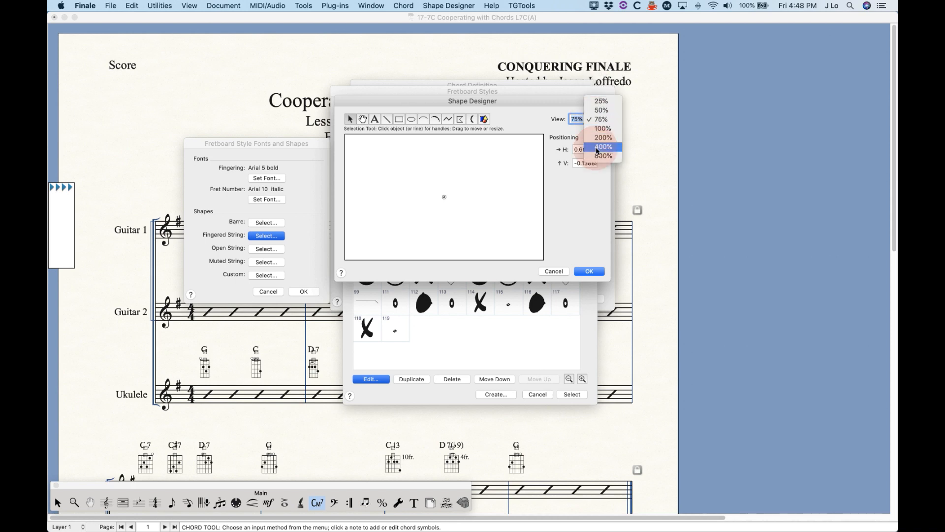
pyautogui.click(596, 146)
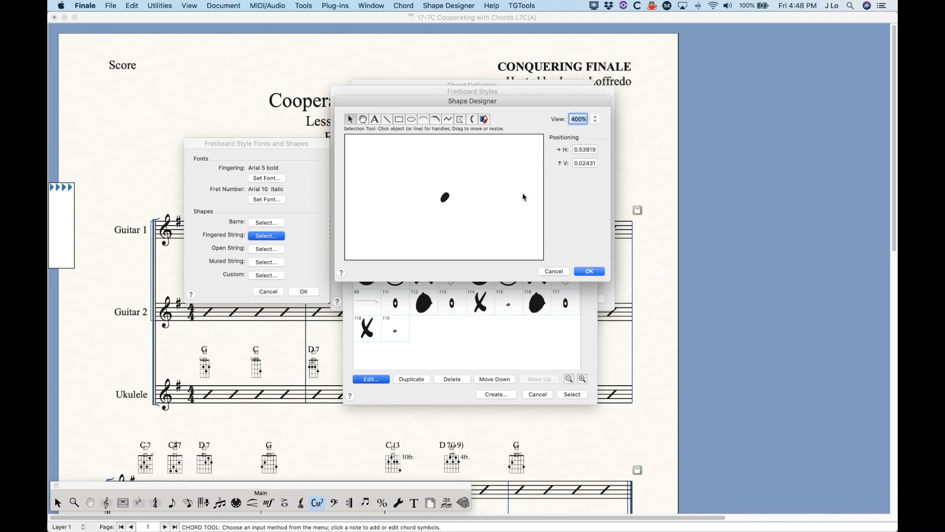
pyautogui.click(445, 200)
pyautogui.moveTo(445, 199); pyautogui.dragTo(445, 196)
pyautogui.click(589, 271)
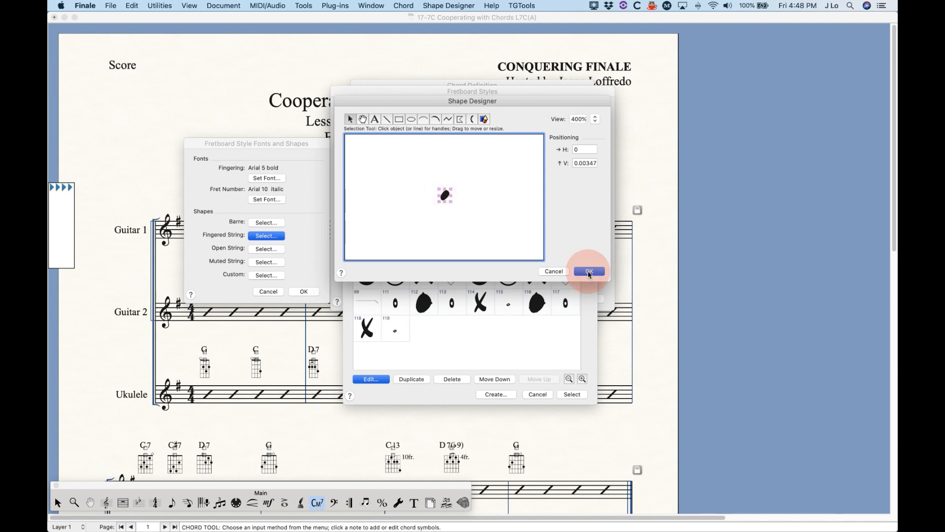
pyautogui.click(573, 394)
pyautogui.click(304, 292)
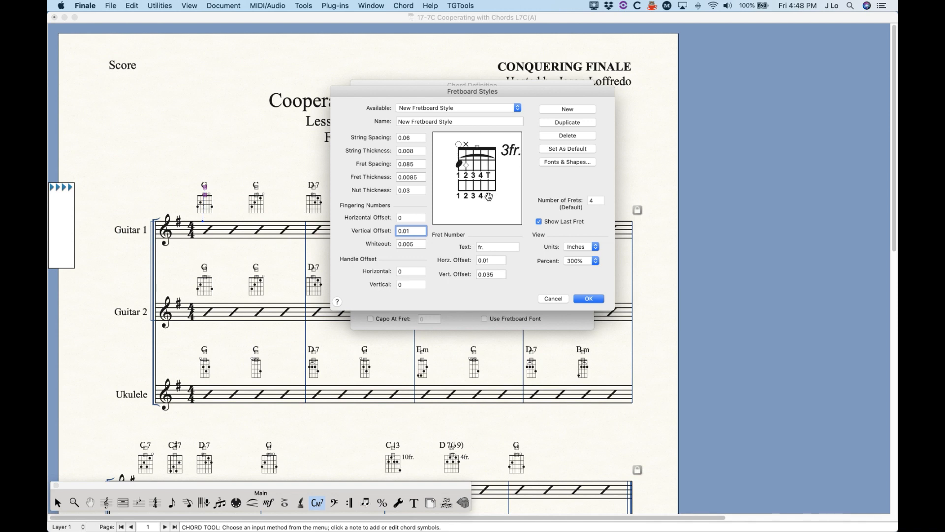
# Shift the oval fingered string shape horizontally to about H 0.028, V 0.0035 and apply it to the style
pyautogui.click(562, 163)
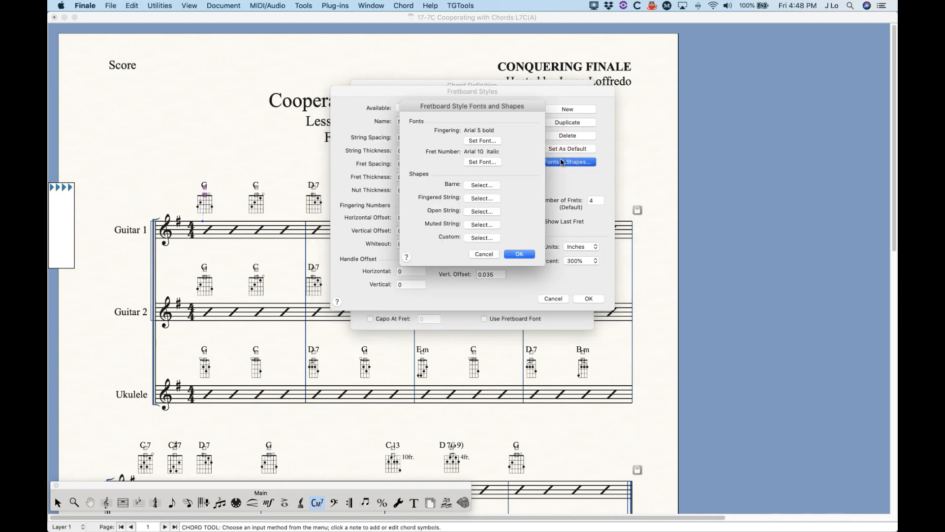
pyautogui.click(482, 199)
pyautogui.click(377, 380)
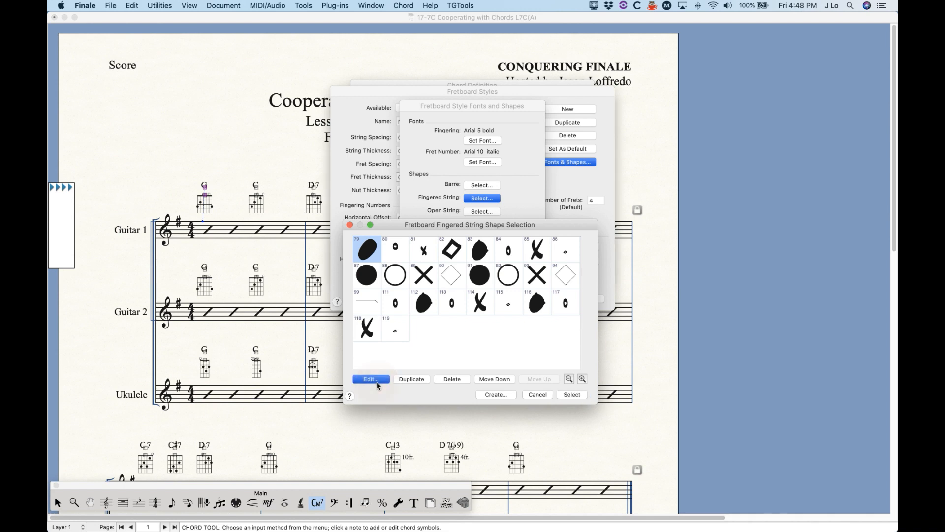
pyautogui.click(449, 198)
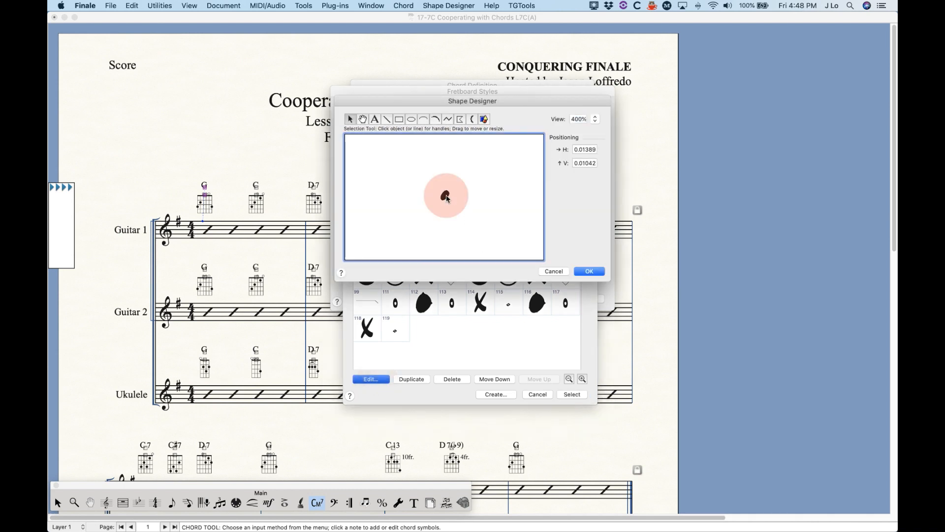
pyautogui.moveTo(449, 199); pyautogui.dragTo(450, 198)
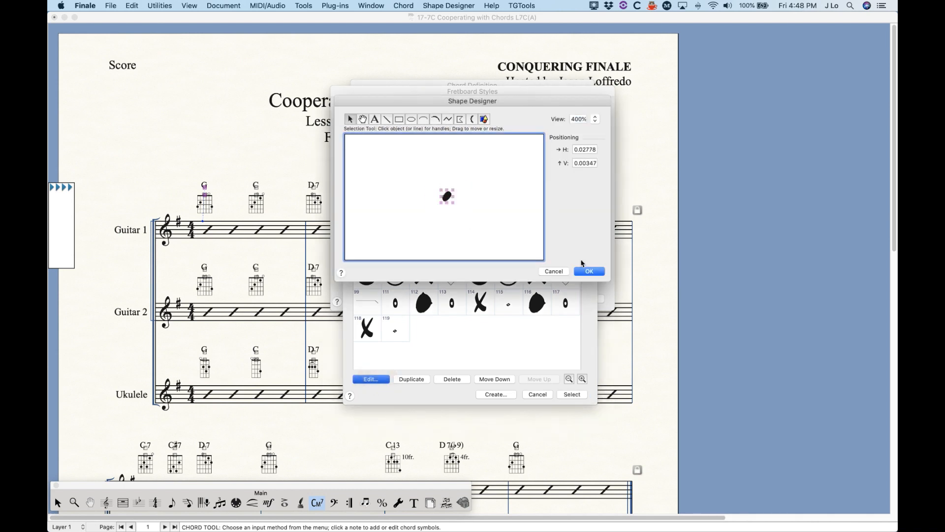
pyautogui.click(591, 271)
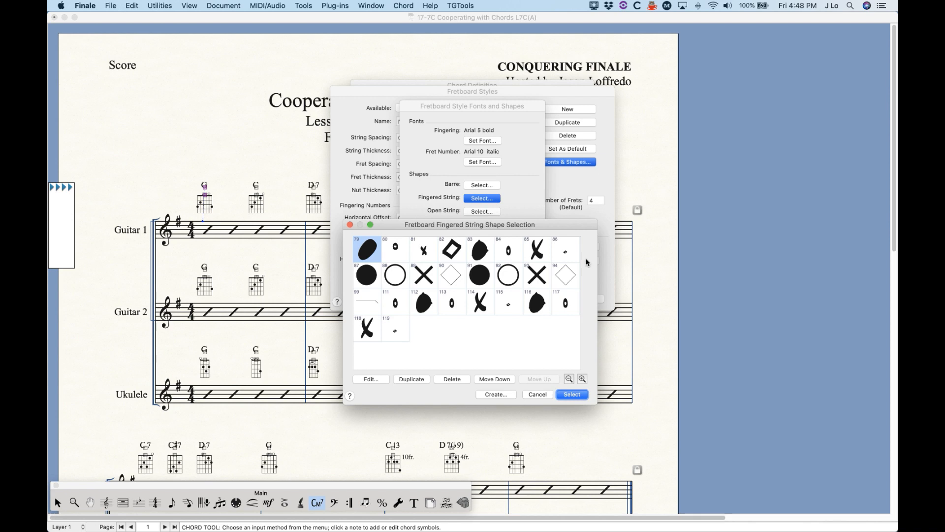
pyautogui.click(564, 395)
pyautogui.click(522, 255)
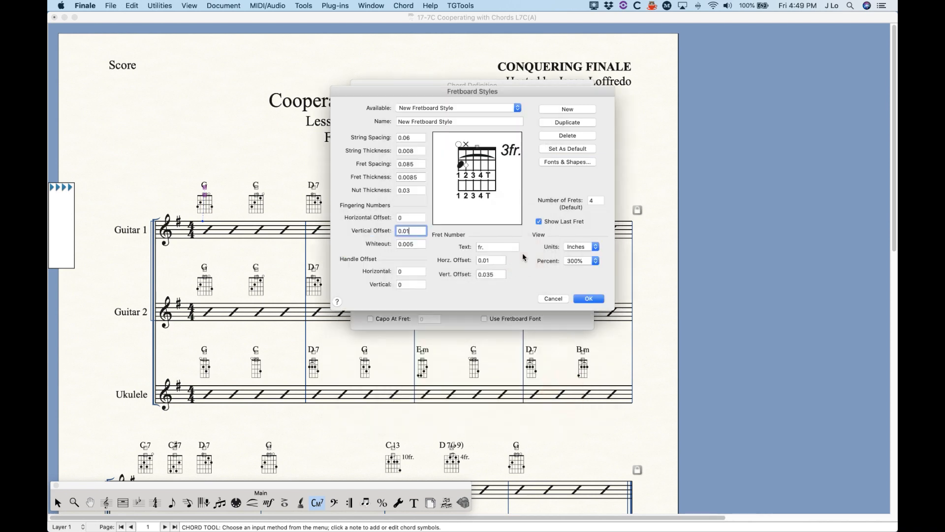
# Choose the solid round dot, shape 87, as the style's fingered string shape
pyautogui.click(571, 166)
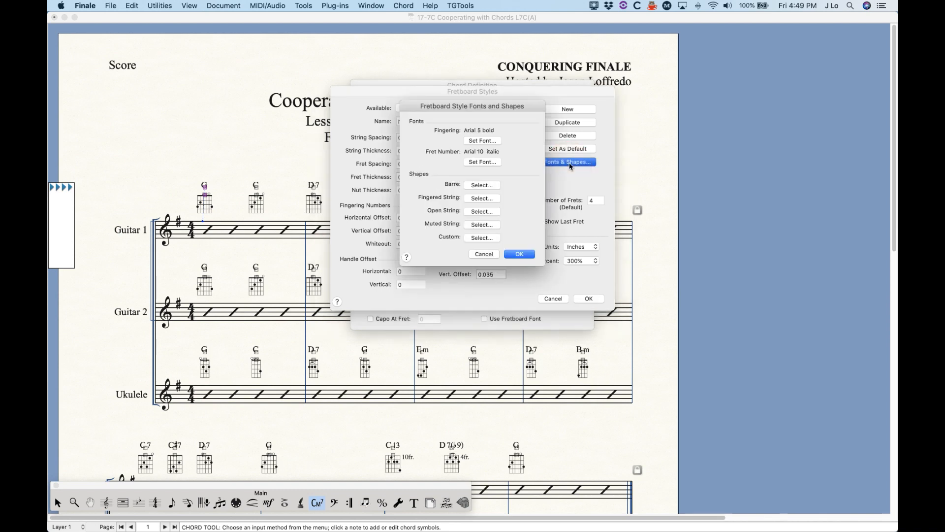
pyautogui.click(474, 198)
pyautogui.click(370, 274)
pyautogui.click(573, 395)
pyautogui.click(526, 255)
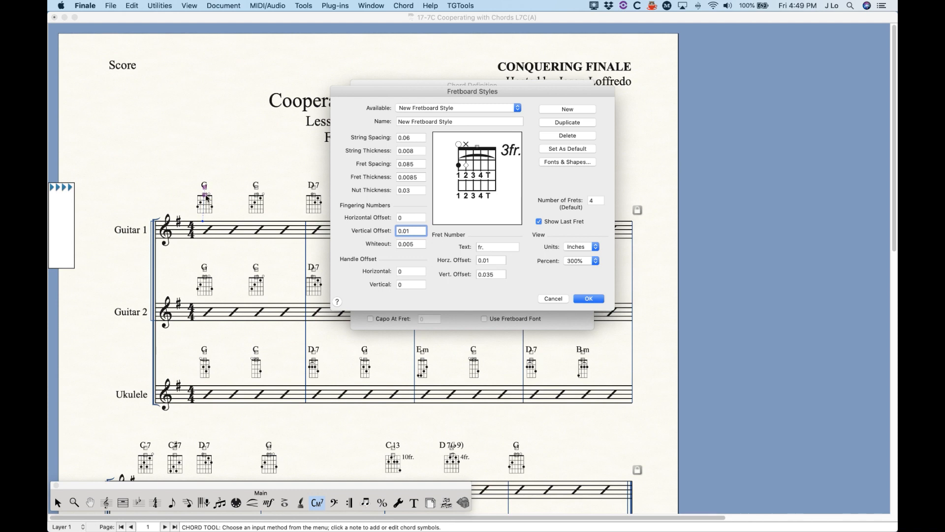
# Set the style's horizontal handle offset to -.16 inches and apply the style to the first G chord
pyautogui.click(408, 272)
pyautogui.write('-.14')
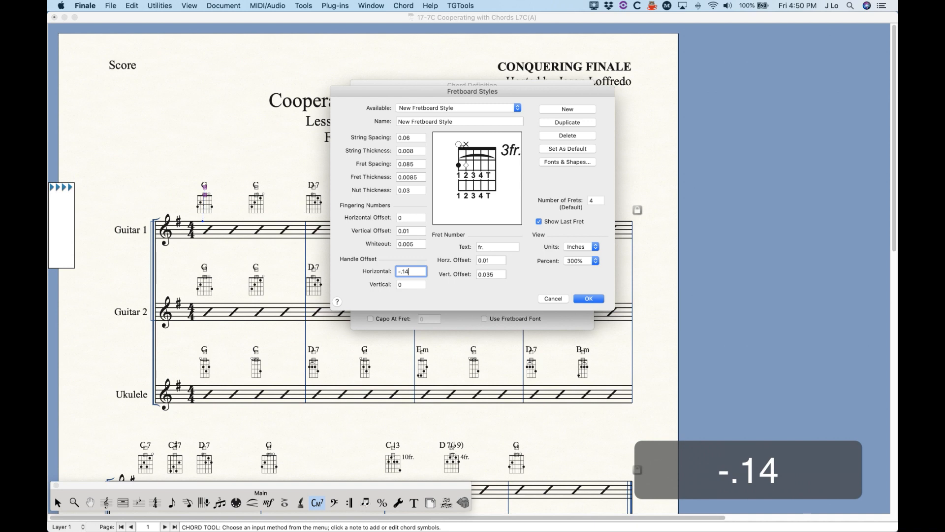
pyautogui.press('BackSpace')
pyautogui.write('5')
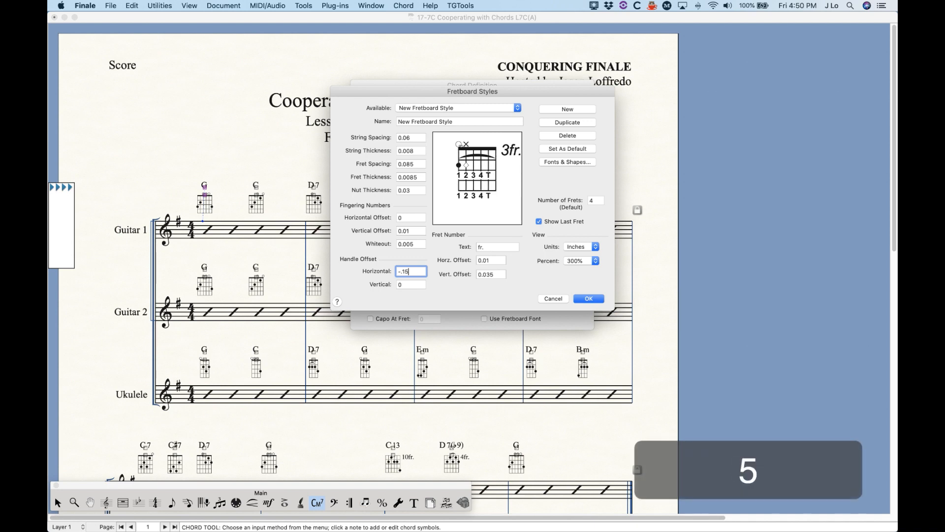
pyautogui.press('BackSpace')
pyautogui.press('BackSpace')
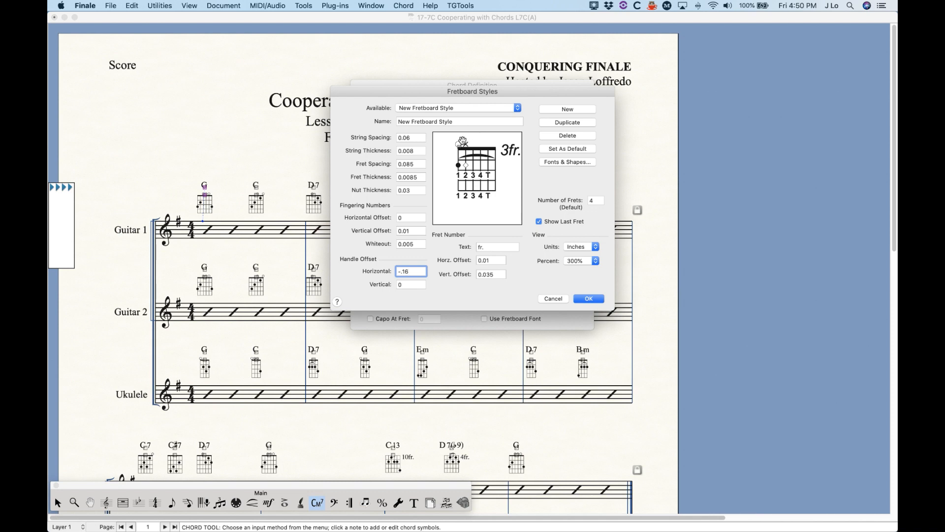
pyautogui.click(588, 298)
pyautogui.click(572, 112)
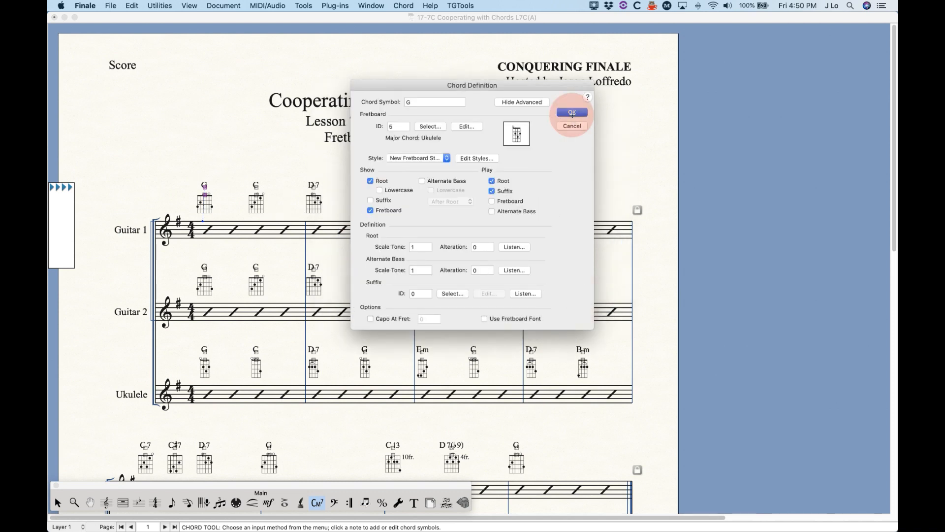
# Change the first Guitar 1 G chord's fretboard to the standard guitar simple major triad, ID 1
pyautogui.press('Return')
pyautogui.click(428, 129)
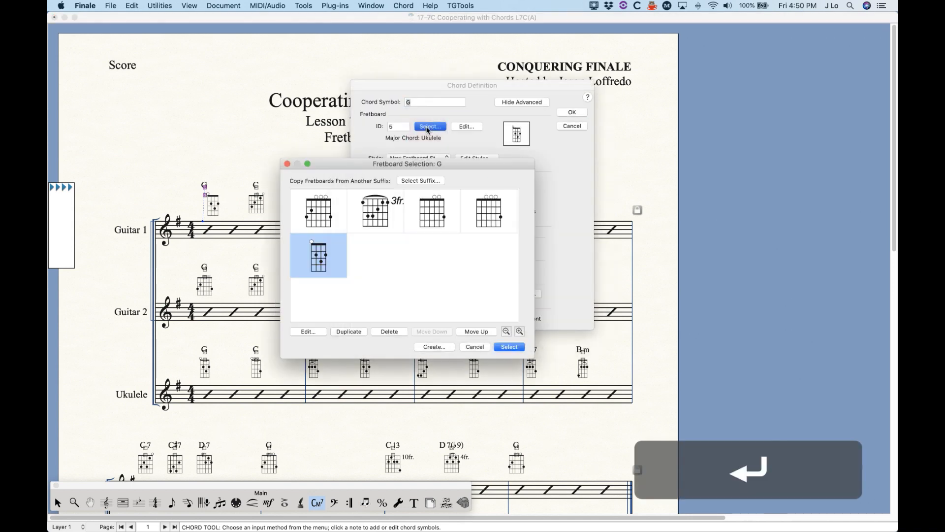
pyautogui.click(319, 212)
pyautogui.click(510, 347)
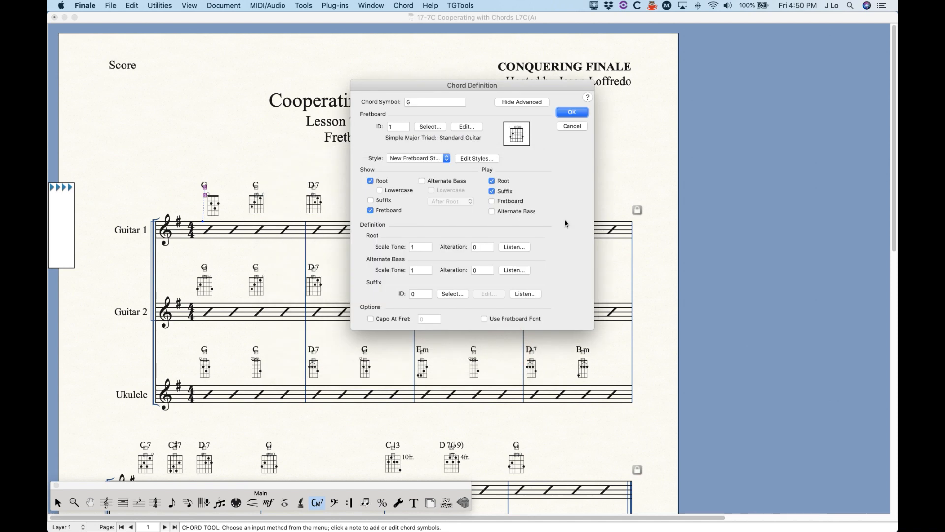
pyautogui.click(572, 113)
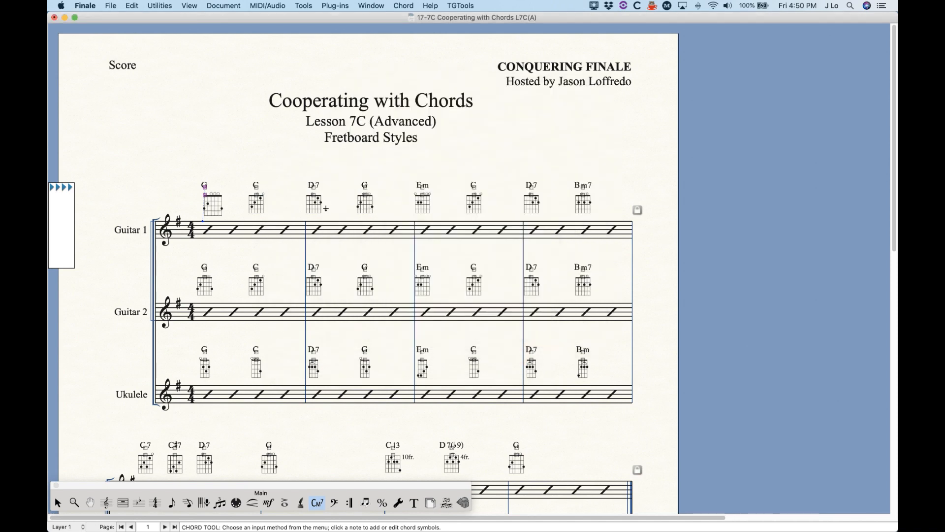
# Check the first G chord's fretboard handle alignment and turn on left alignment for the chord symbols
pyautogui.press('super+equal')
pyautogui.press('super+equal')
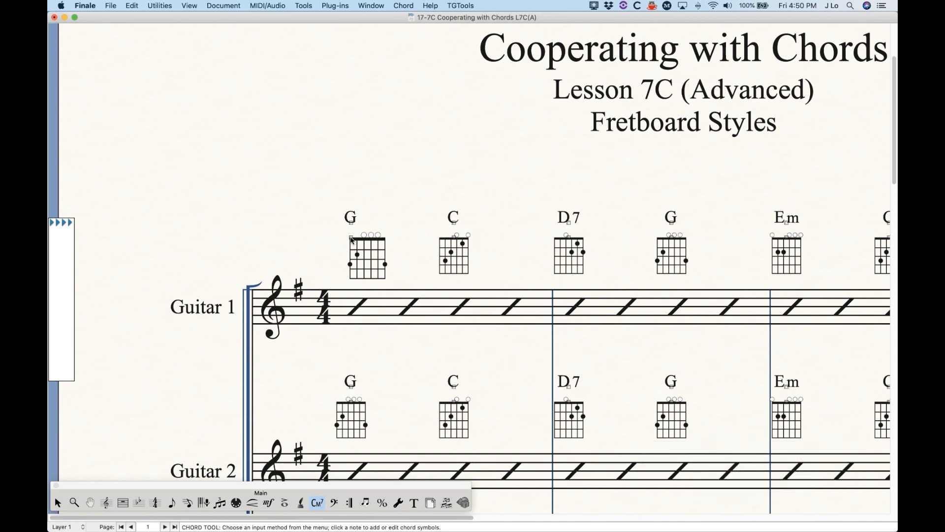
pyautogui.click(351, 237)
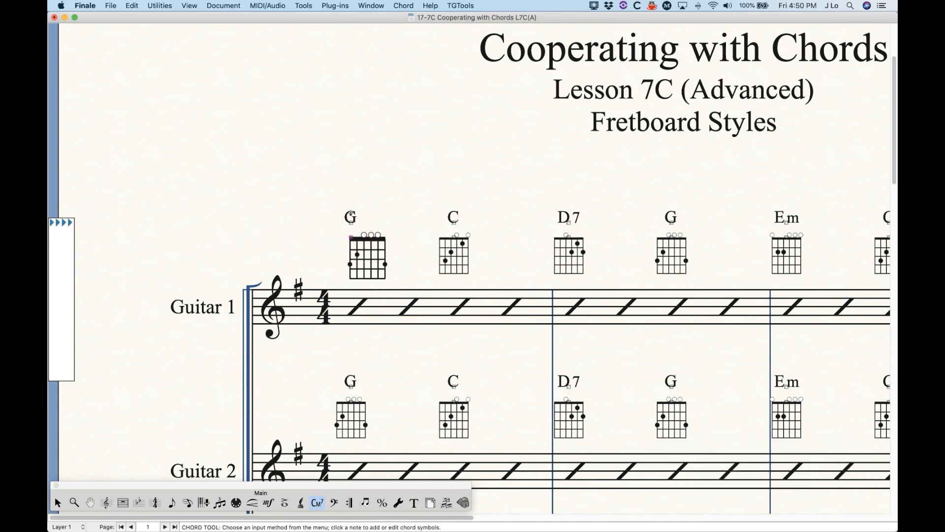
pyautogui.click(369, 238)
pyautogui.click(411, 4)
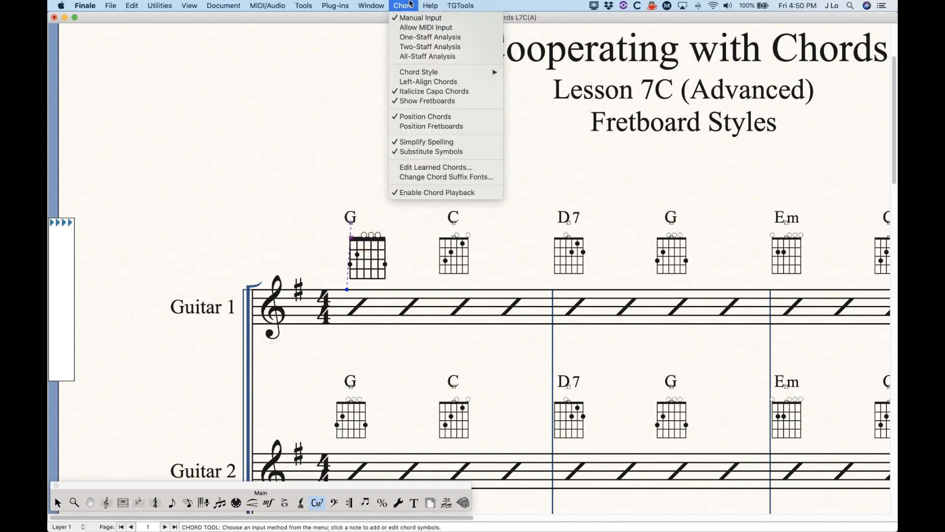
pyautogui.click(435, 83)
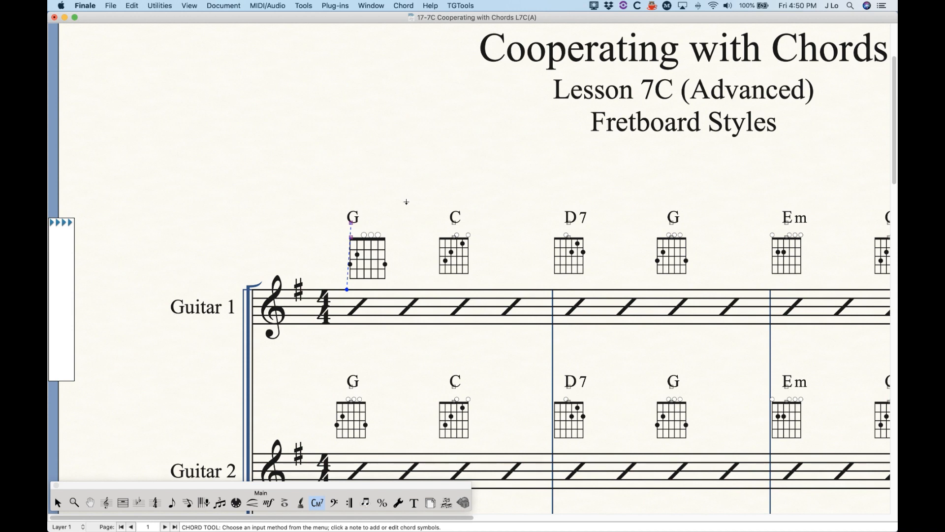
pyautogui.hscroll(2, 441, 340)
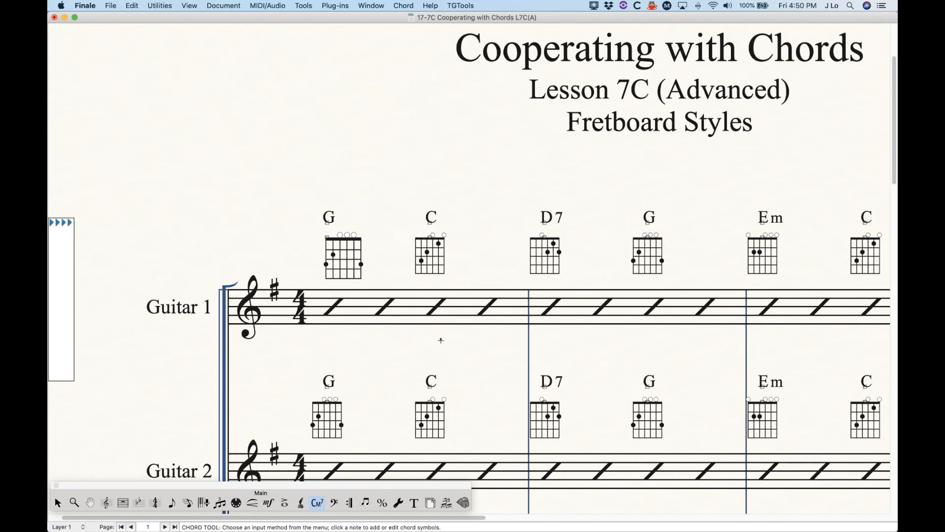
pyautogui.click(413, 200)
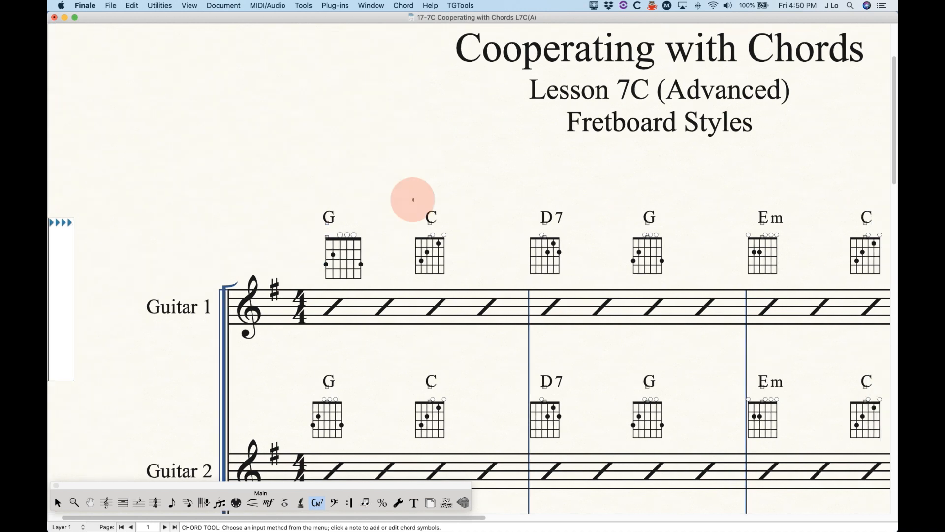
# Apply the New Fretboard Style to the first C chord of Guitar 1
pyautogui.press('Return')
pyautogui.click(411, 158)
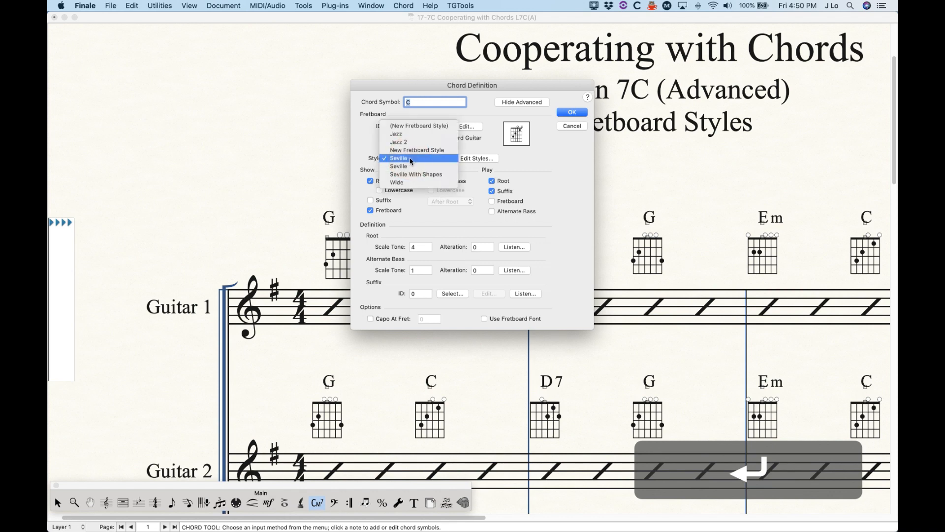
pyautogui.click(414, 150)
pyautogui.click(573, 112)
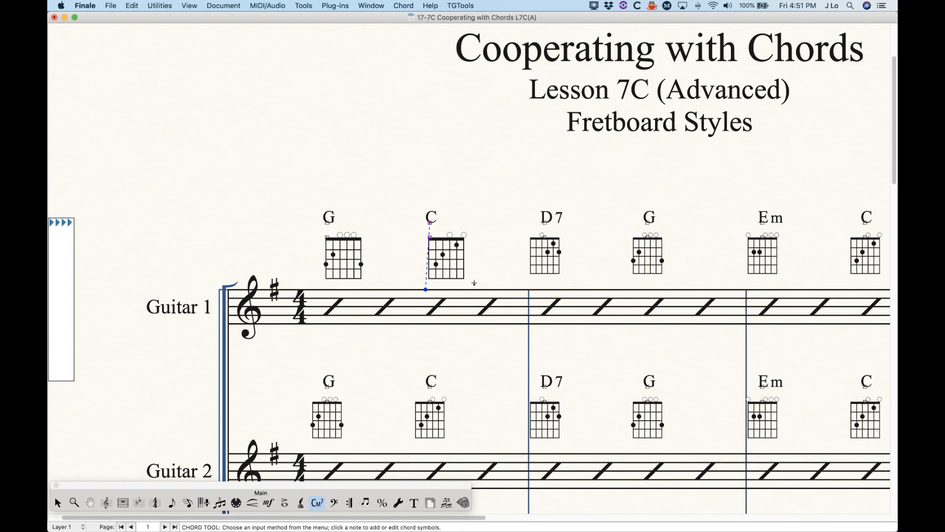
# Apply the New Fretboard Style to the first G chord on the Ukulele staff
pyautogui.scroll(-8, 377, 333)
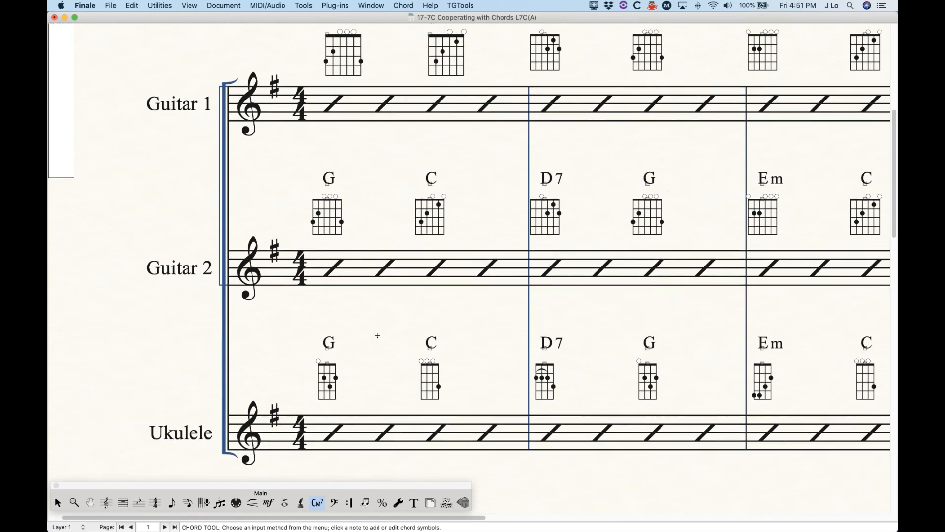
pyautogui.scroll(-2, 378, 336)
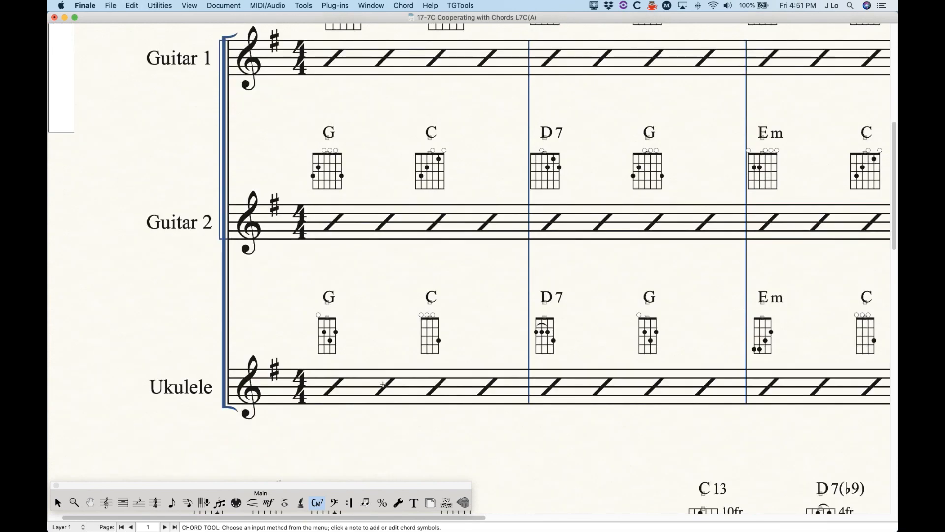
pyautogui.scroll(-1, 383, 385)
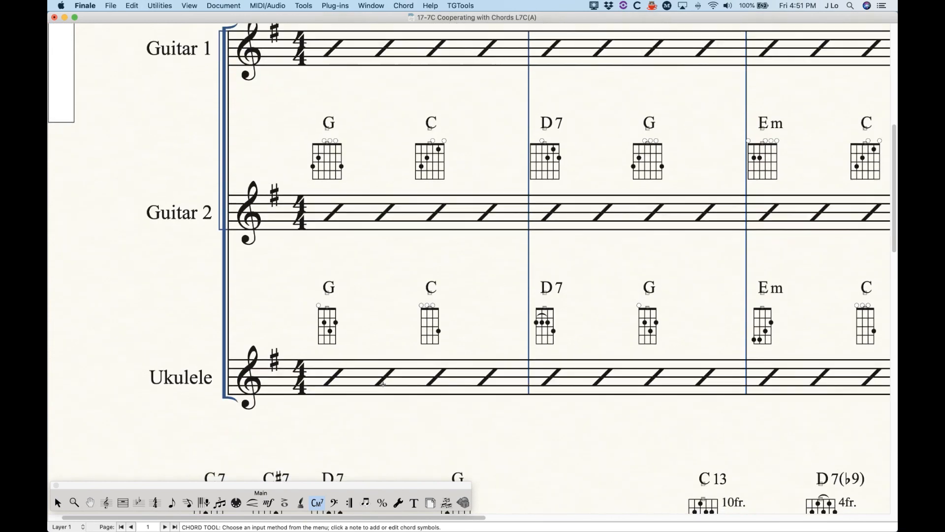
pyautogui.scroll(6, 380, 380)
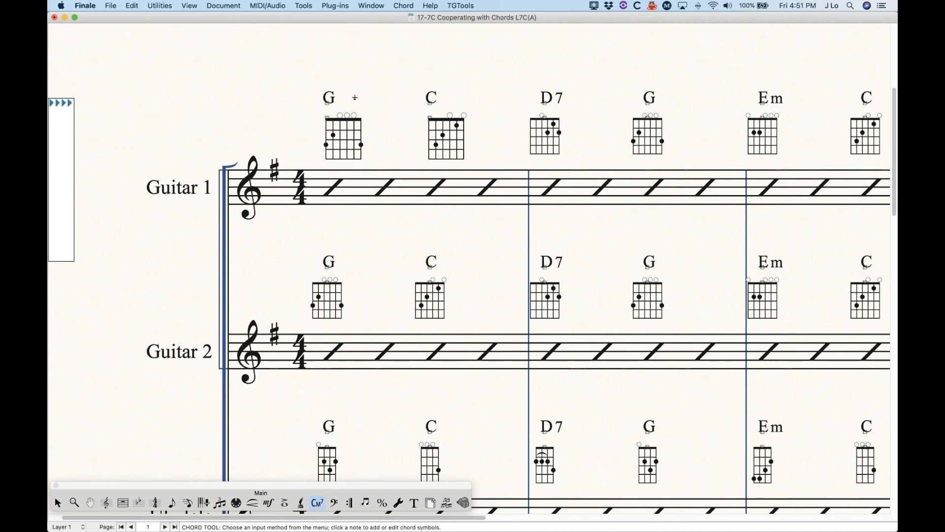
pyautogui.scroll(-8, 387, 375)
pyautogui.moveTo(306, 220); pyautogui.dragTo(368, 283)
pyautogui.press('Return')
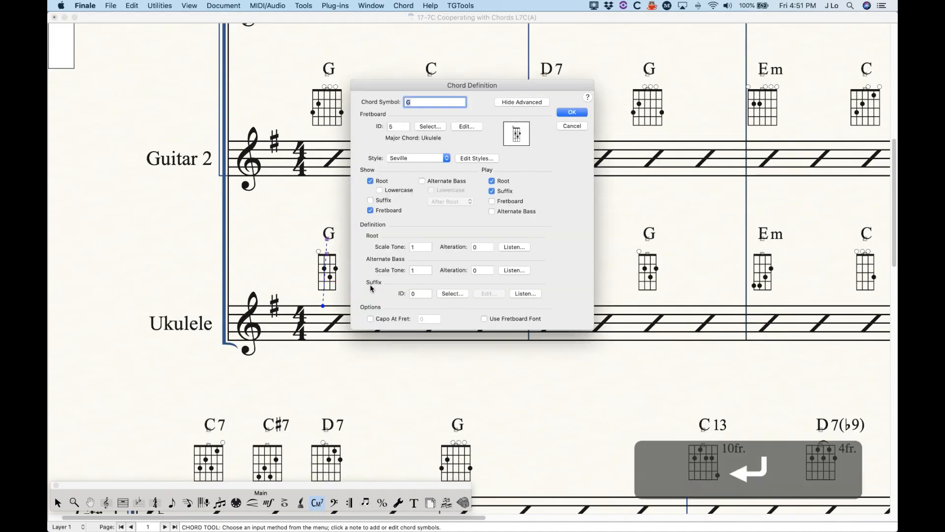
pyautogui.click(435, 158)
pyautogui.click(435, 150)
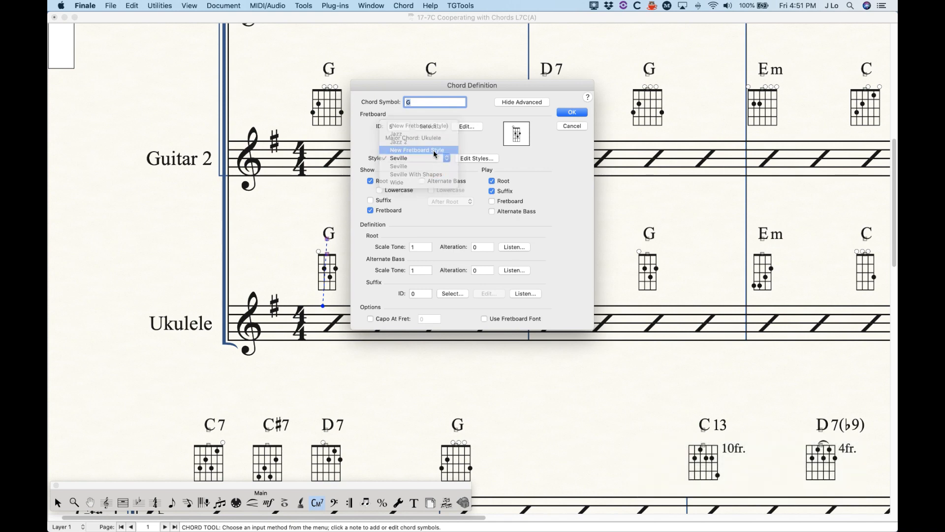
pyautogui.click(572, 112)
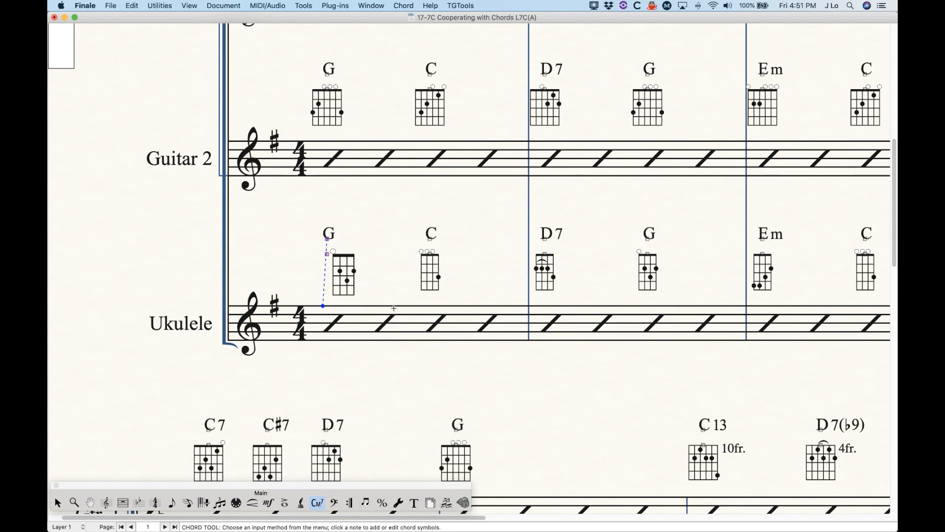
# Open the fretboard style of Guitar 1's first G chord and set its horizontal handle offset to 0
pyautogui.scroll(10, 386, 326)
pyautogui.click(383, 327)
pyautogui.press('Return')
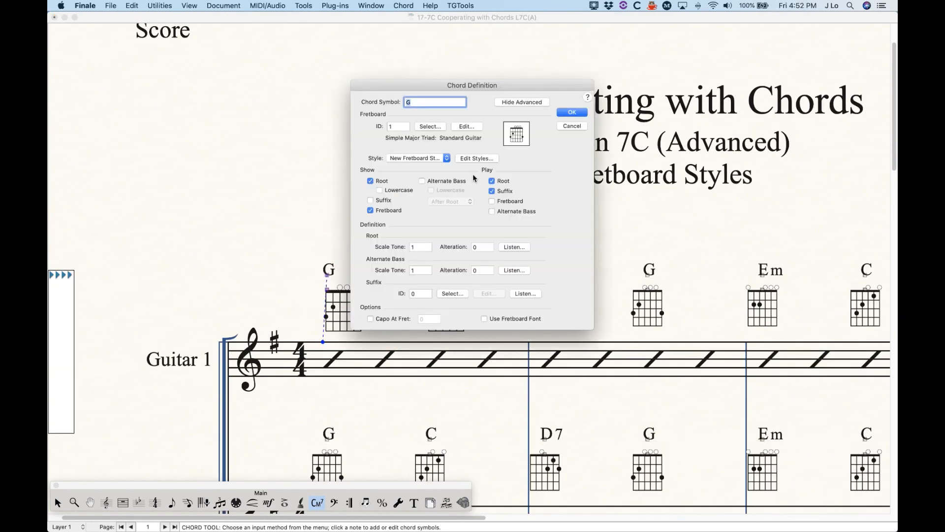
pyautogui.click(476, 158)
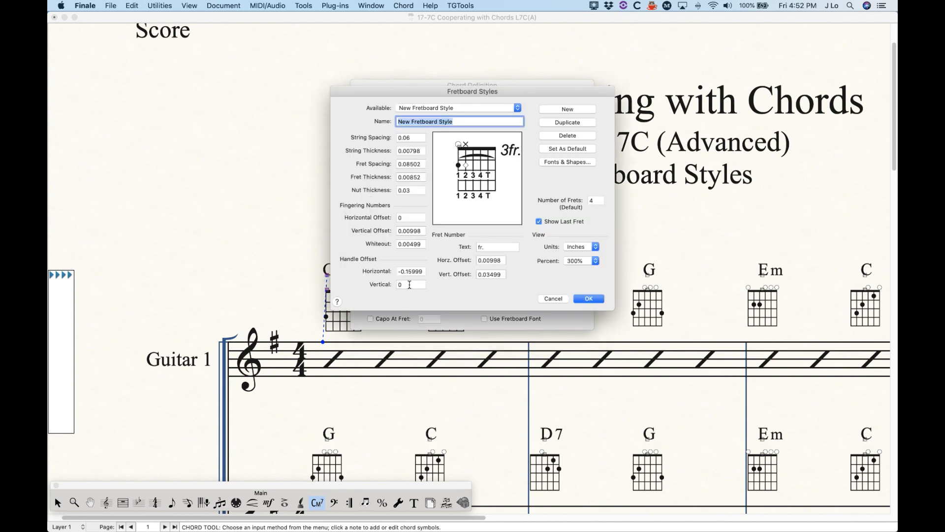
pyautogui.doubleClick(400, 271)
pyautogui.write('0')
# Set the New Fretboard Style's vertical handle offset to -.1 inches and apply the changes to the chord
pyautogui.doubleClick(406, 285)
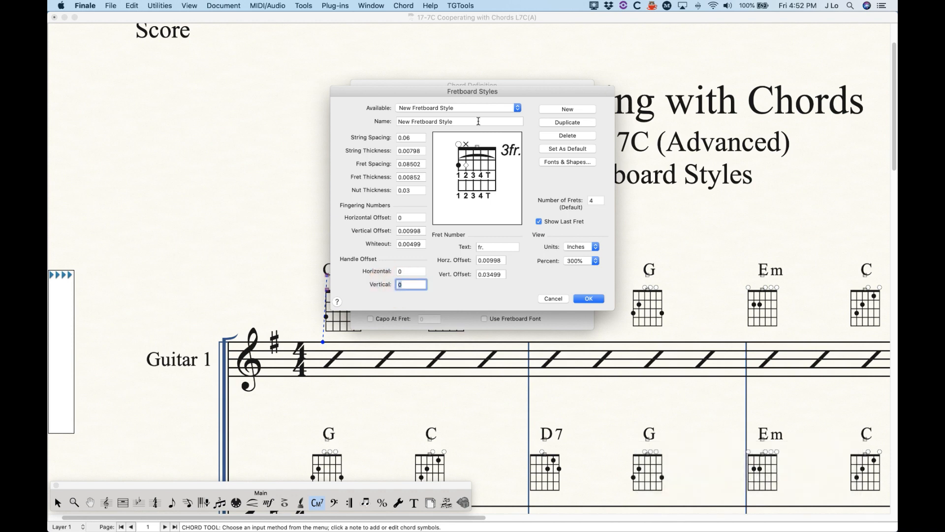
pyautogui.moveTo(469, 92); pyautogui.dragTo(524, 102)
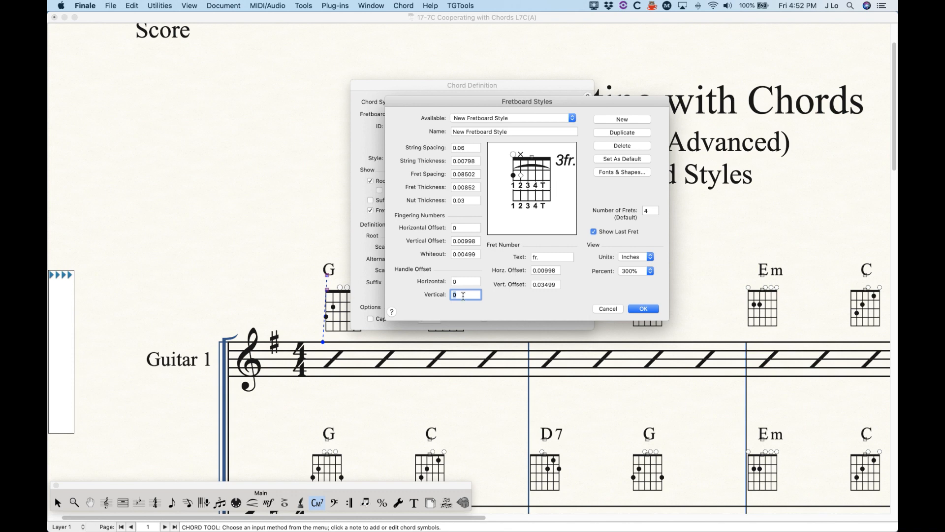
pyautogui.write('-.1')
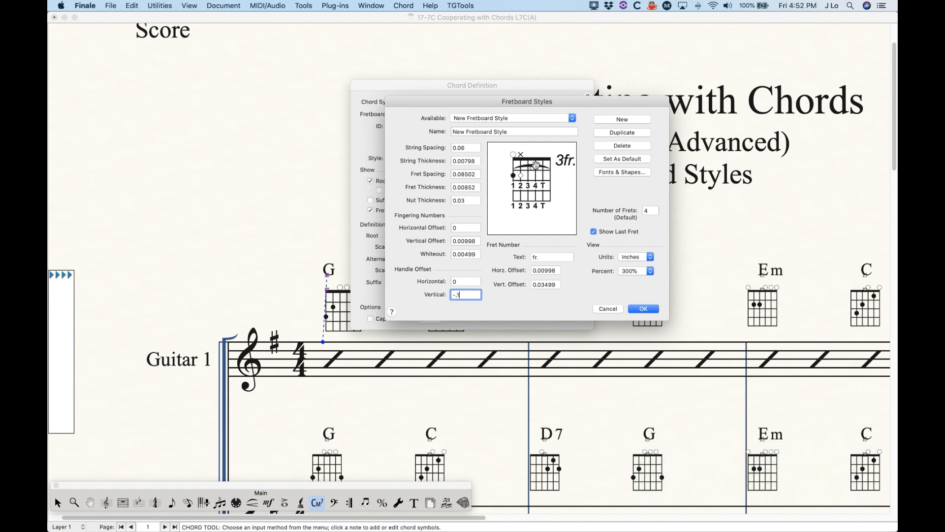
pyautogui.click(643, 308)
pyautogui.click(574, 117)
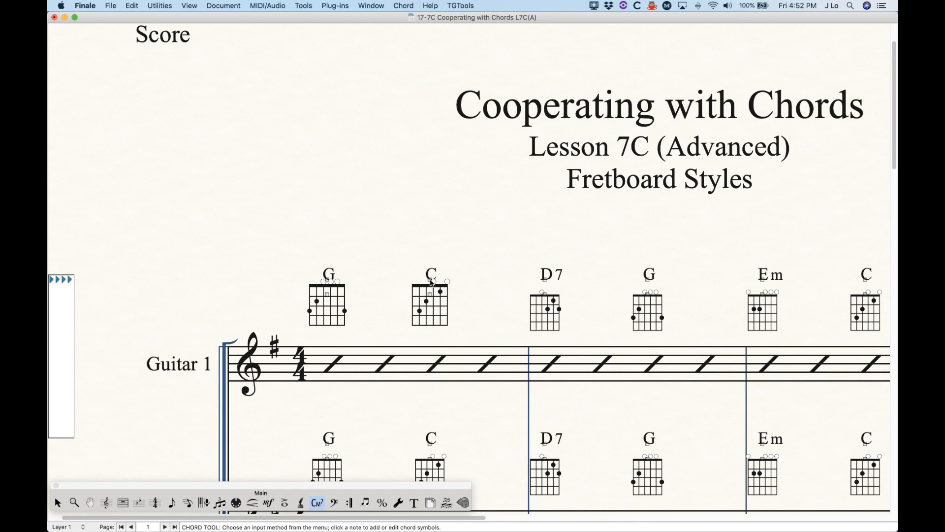
# Reopen the fretboard style settings from Guitar 1's first G chord
pyautogui.click(362, 305)
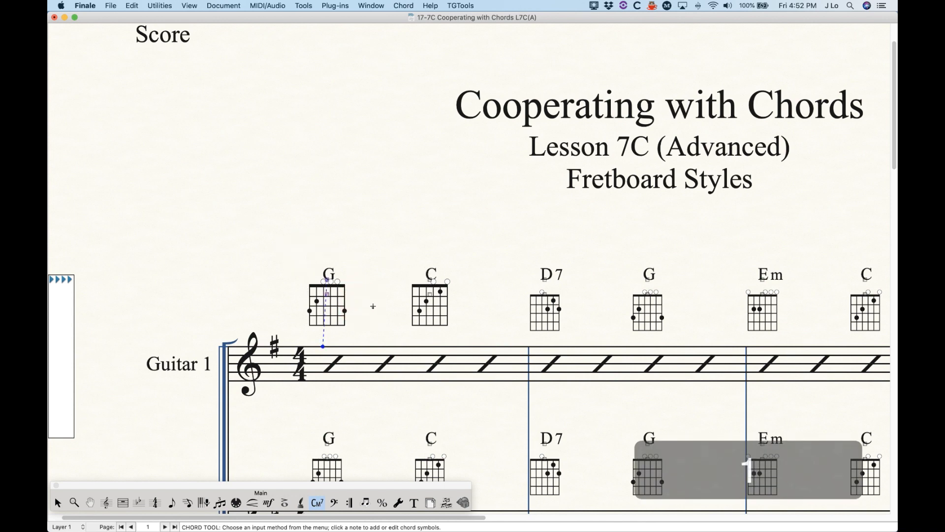
pyautogui.press('Return')
pyautogui.click(486, 158)
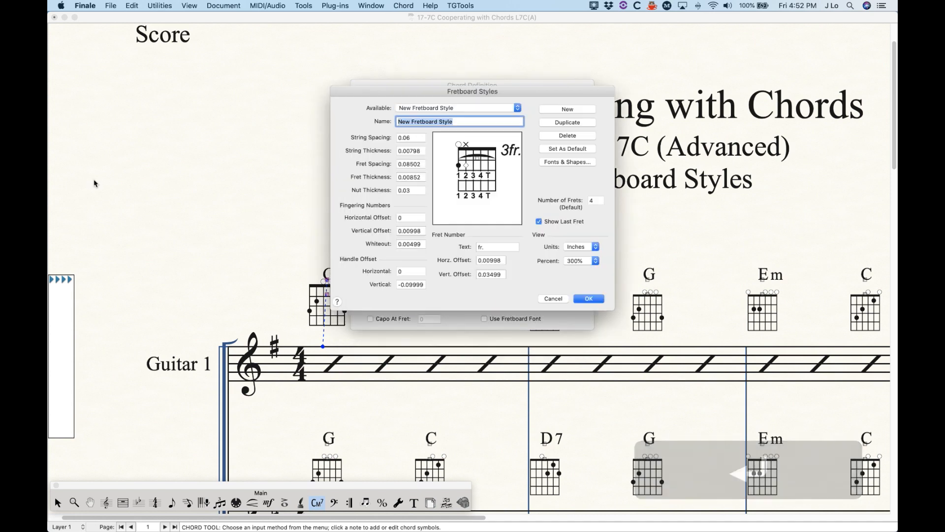